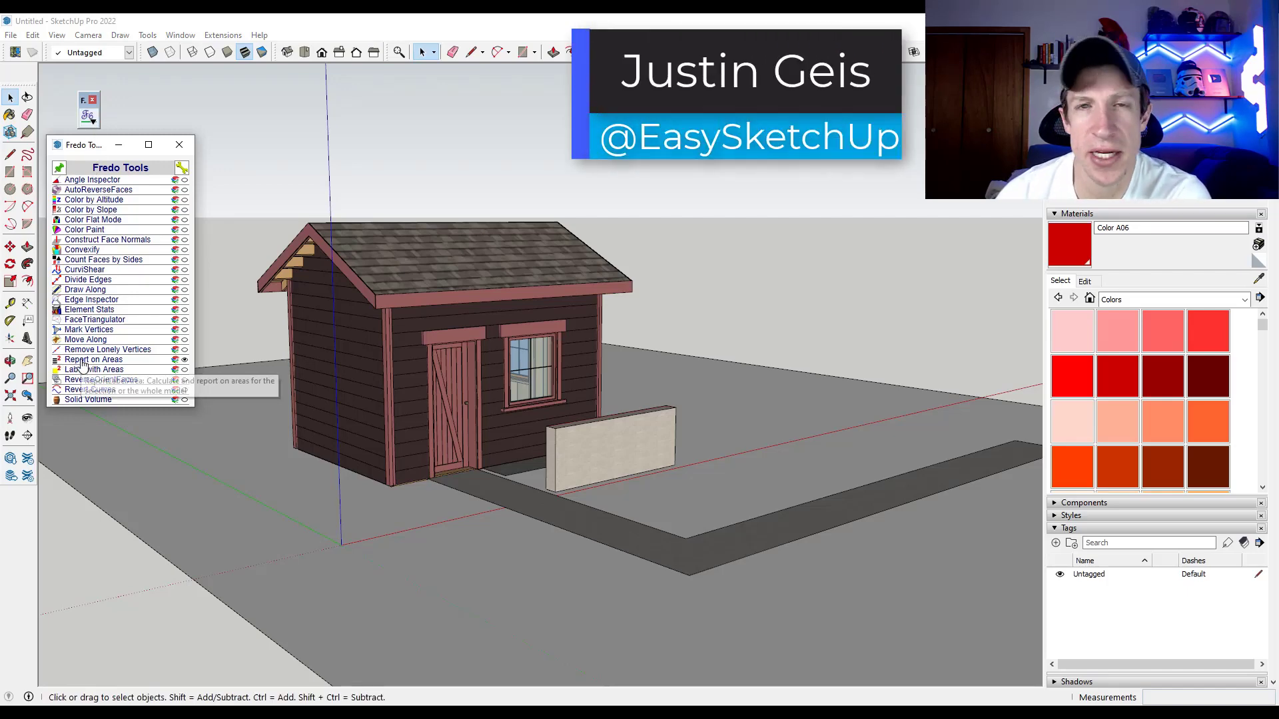
# Run Report on Areas for the whole model, collapsing BACK MATERIAL and expanding MATERIAL
pyautogui.click(82, 360)
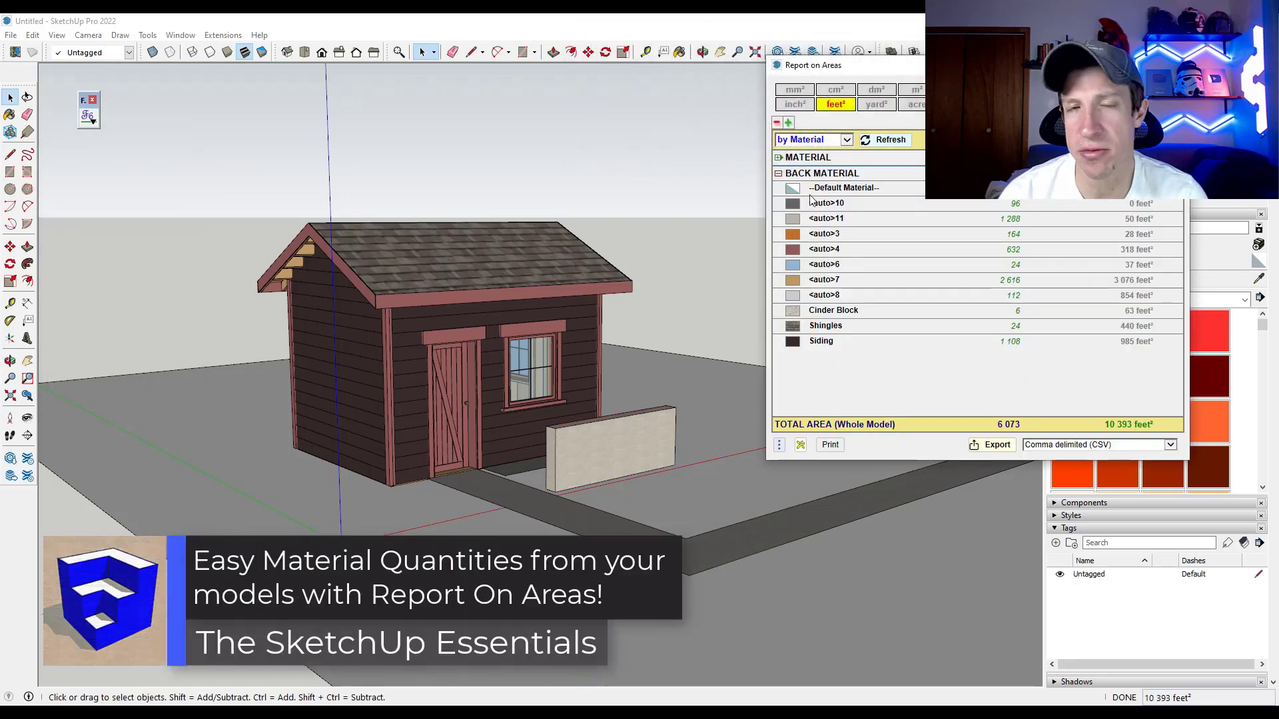
pyautogui.click(778, 174)
pyautogui.click(778, 158)
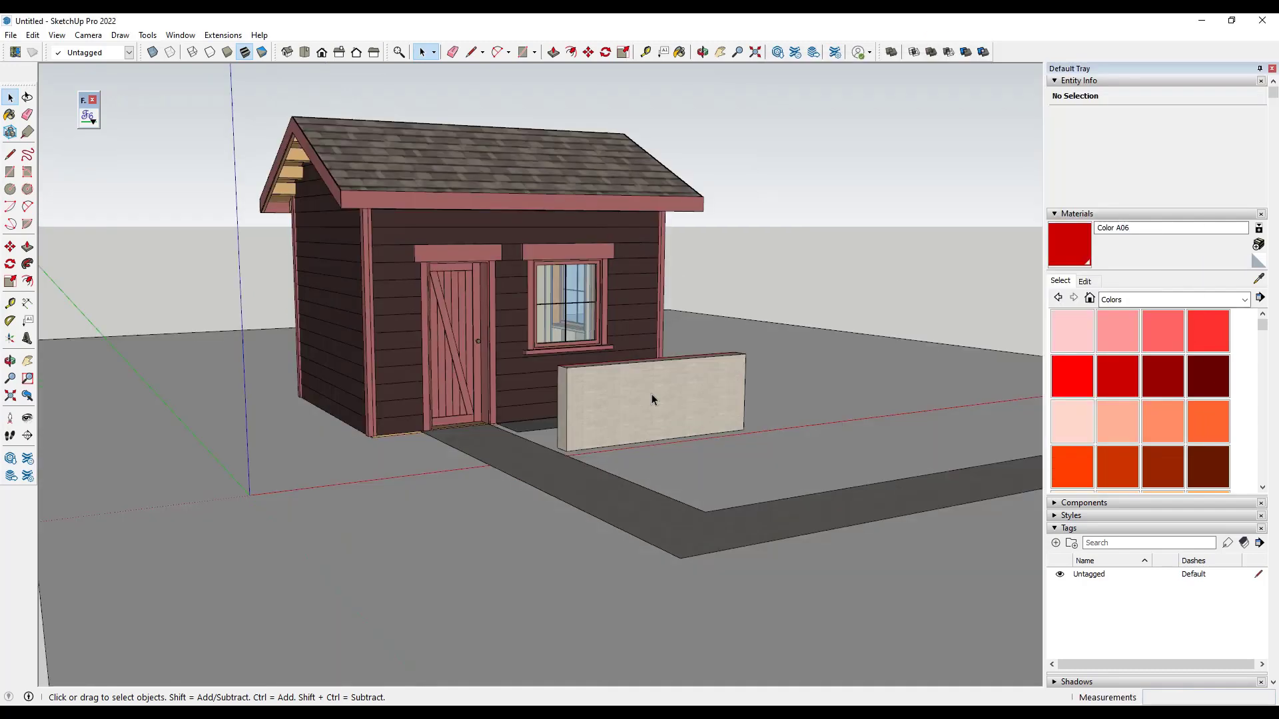
pyautogui.moveTo(574, 353); pyautogui.dragTo(578, 353, button='middle')
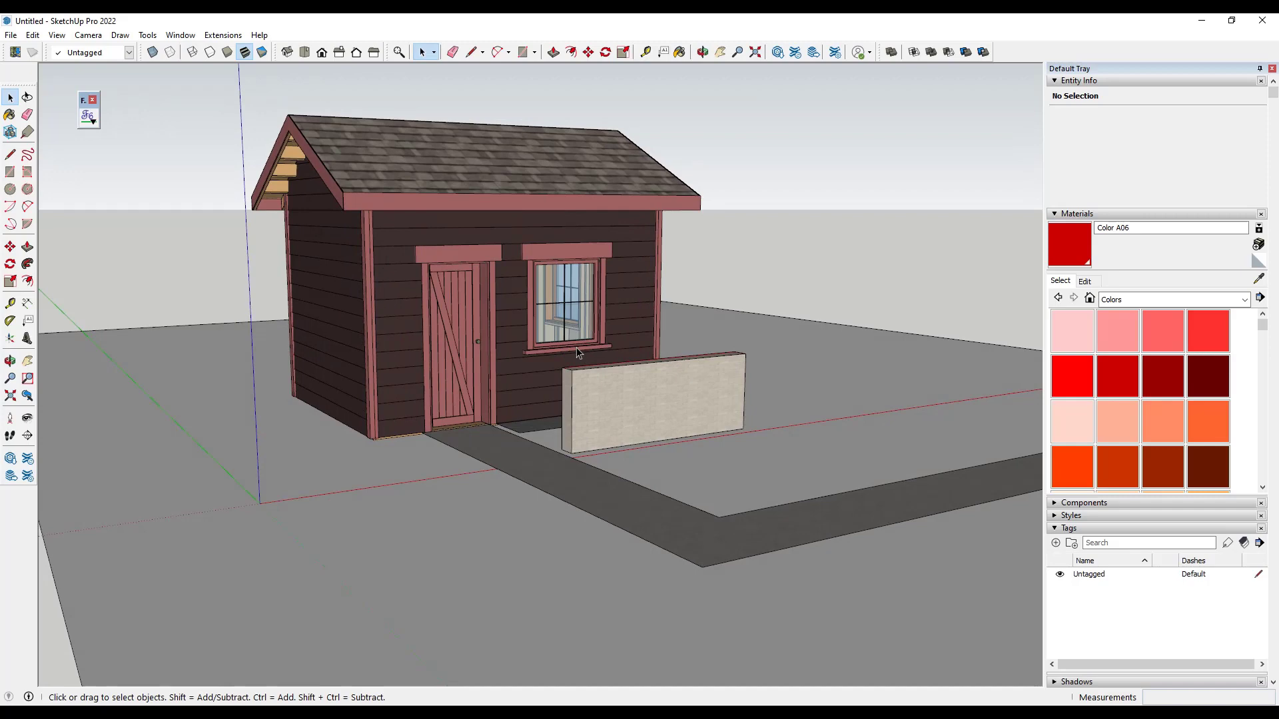
pyautogui.moveTo(533, 356); pyautogui.dragTo(565, 264, button='middle')
pyautogui.scroll(3, 566, 264)
pyautogui.scroll(-2, 563, 226)
pyautogui.scroll(2, 561, 159)
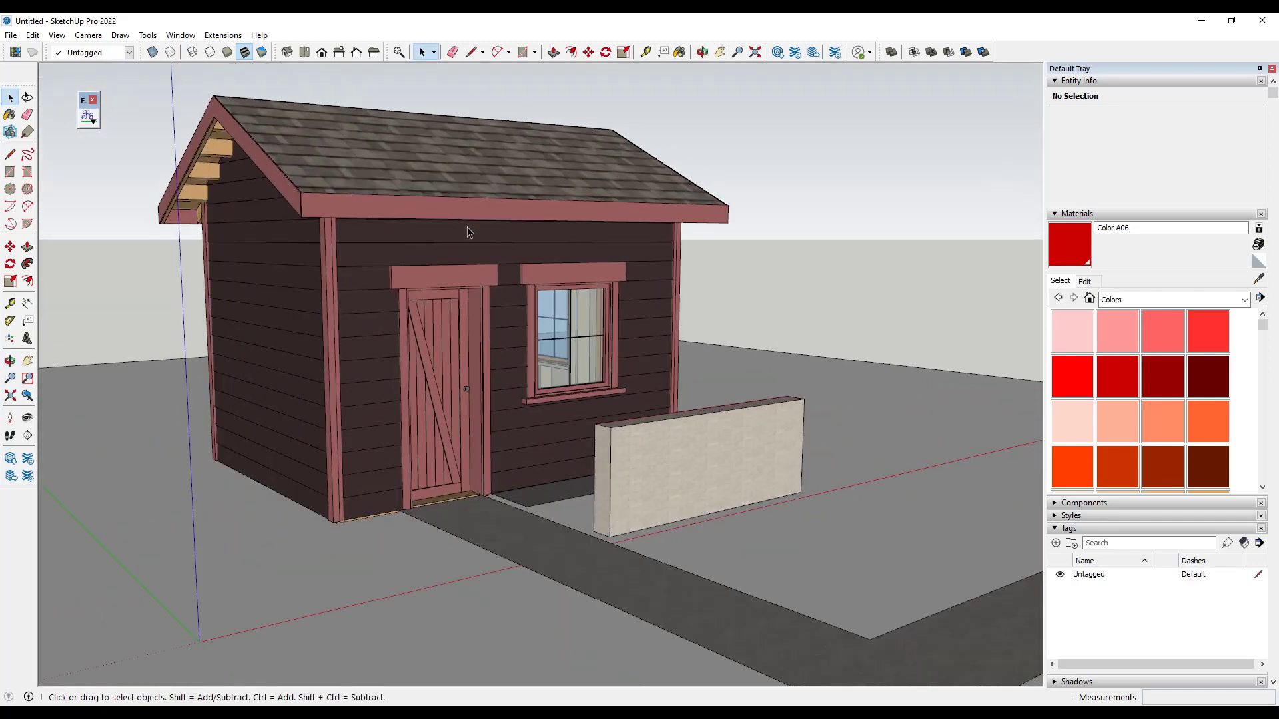
pyautogui.click(438, 240)
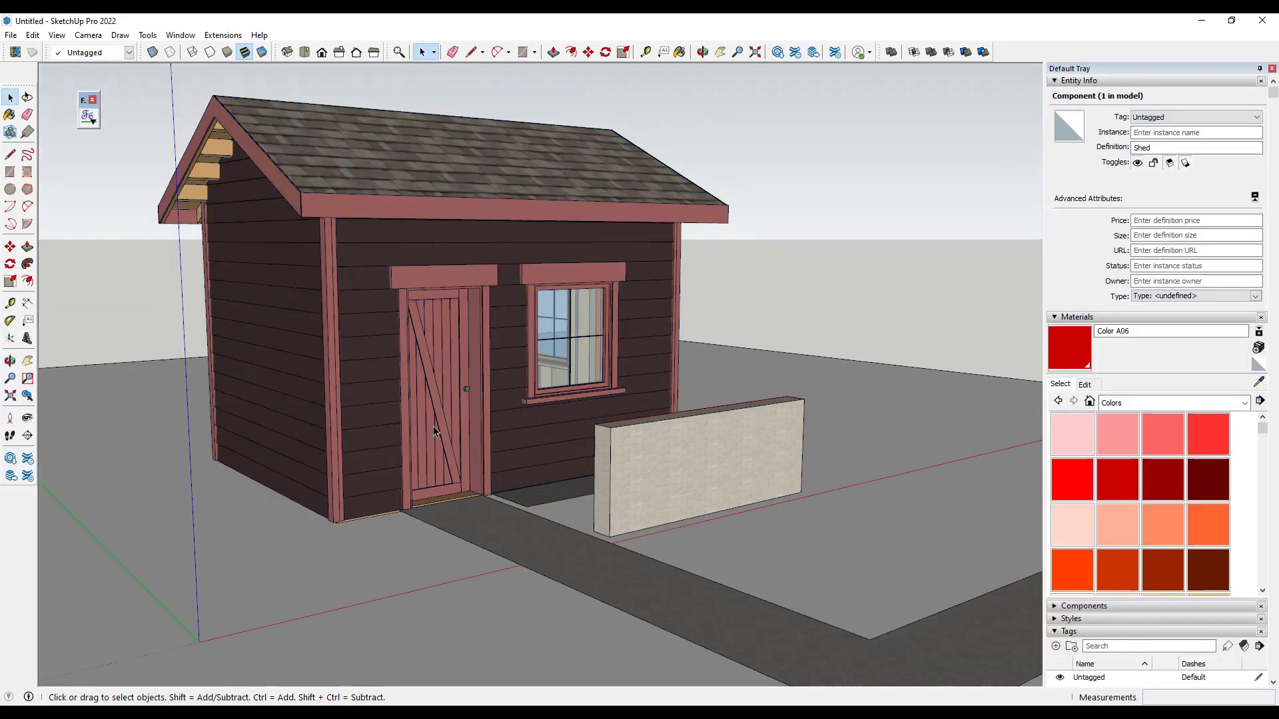
pyautogui.click(810, 264)
pyautogui.scroll(-3, 810, 264)
pyautogui.press('o')
pyautogui.moveTo(489, 406); pyautogui.dragTo(499, 412)
pyautogui.press('space')
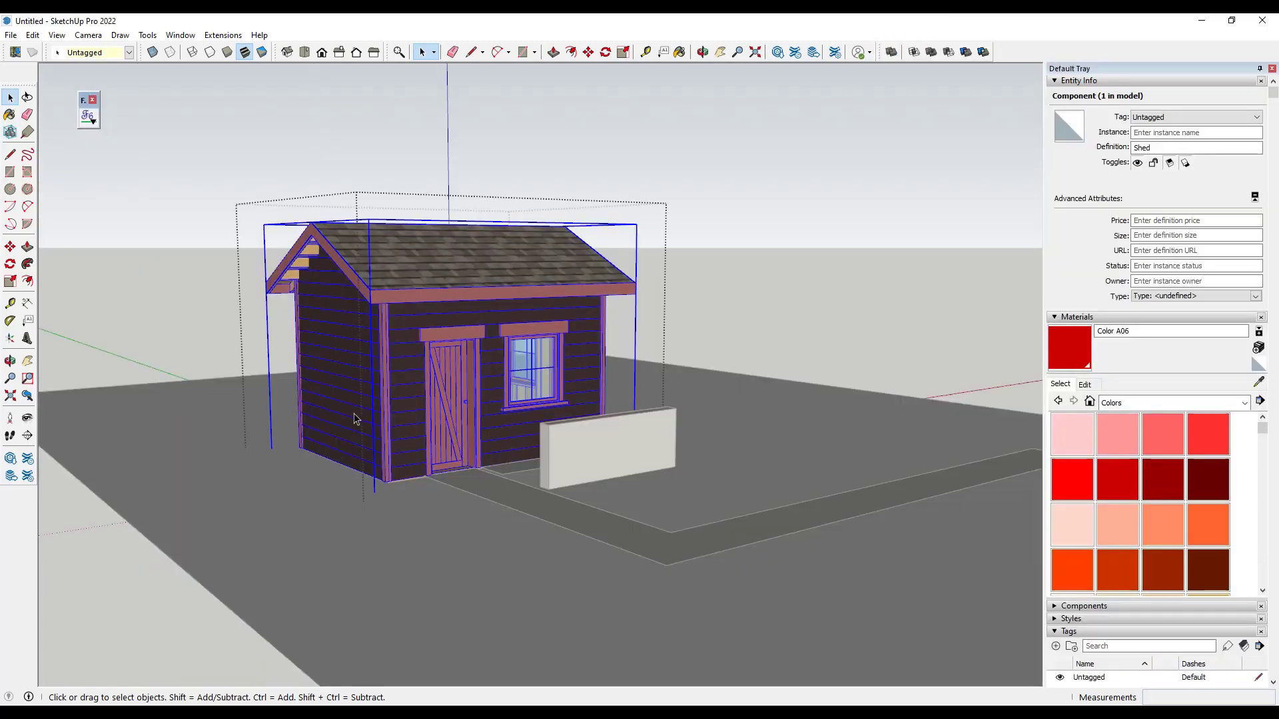
pyautogui.doubleClick(365, 419)
pyautogui.click(336, 408)
pyautogui.doubleClick(337, 403)
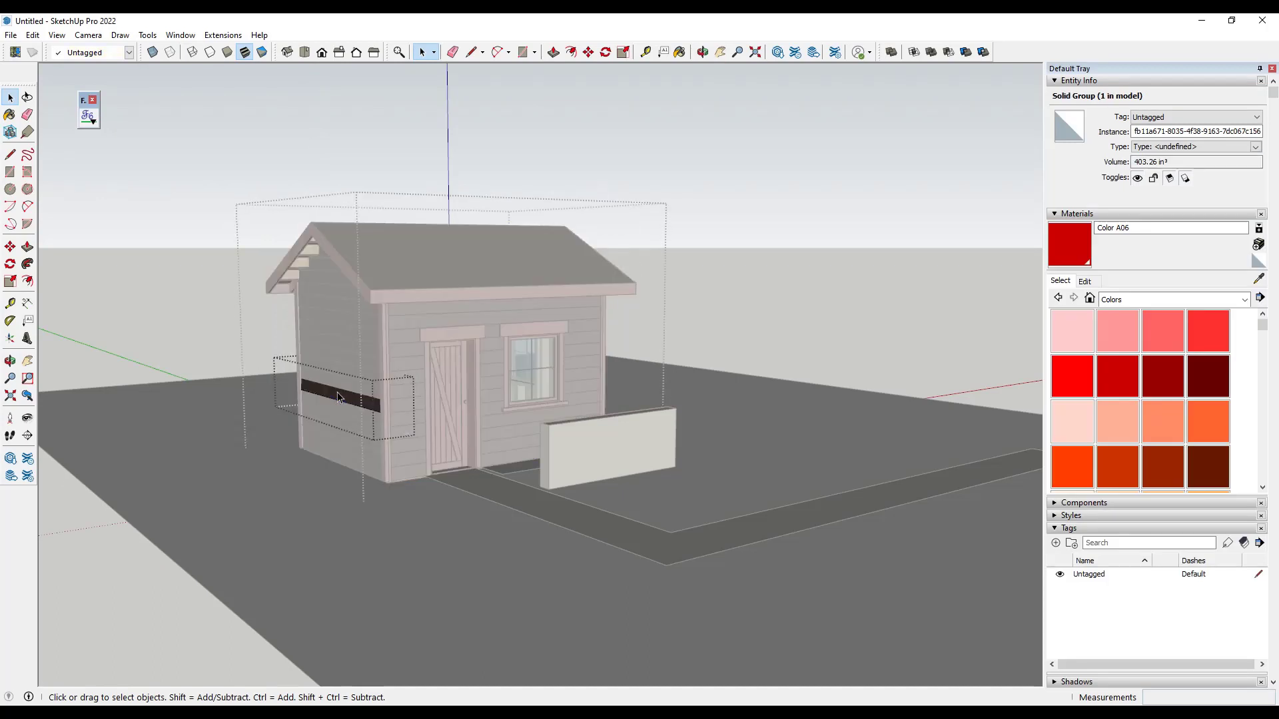
pyautogui.click(337, 388)
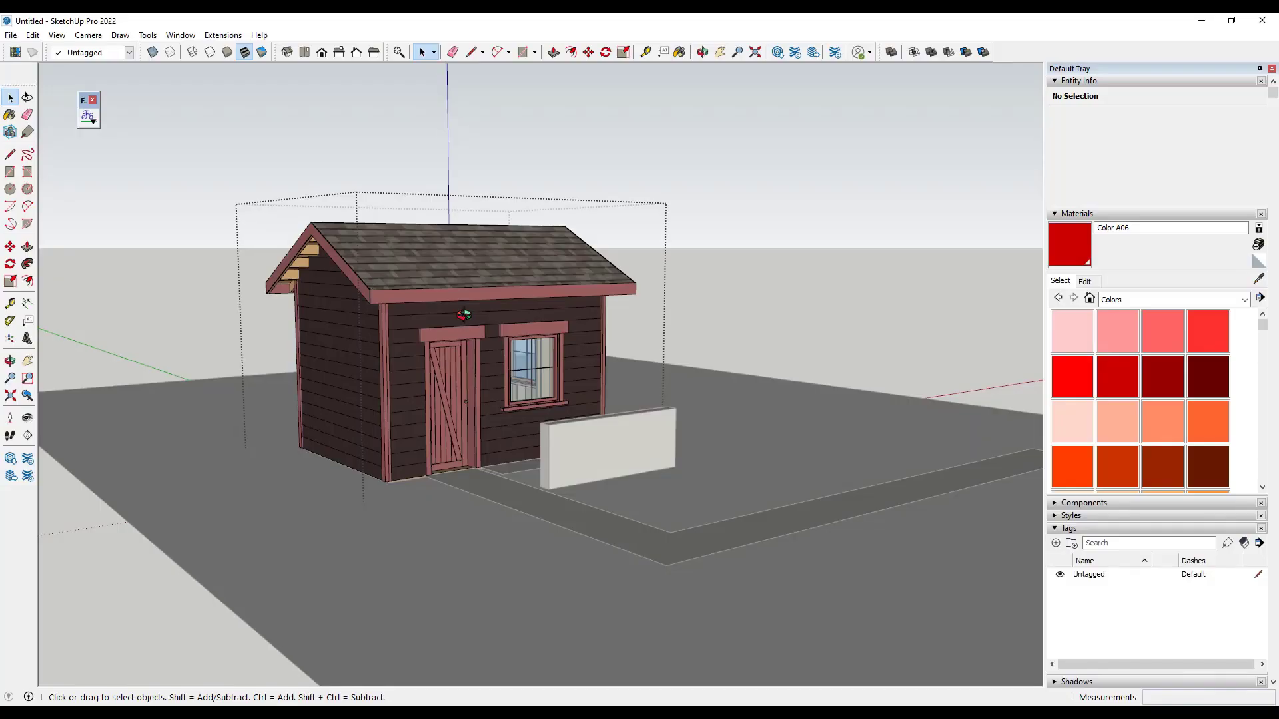
pyautogui.moveTo(464, 314); pyautogui.dragTo(876, 228, button='middle')
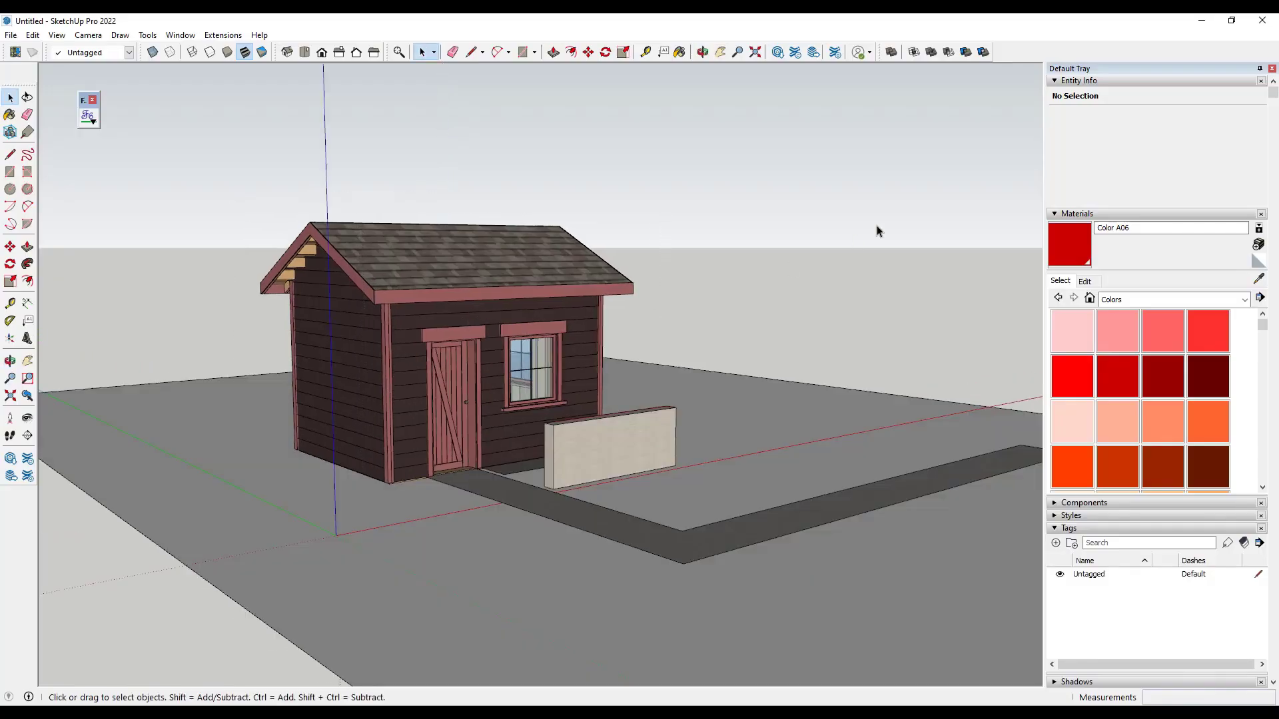
# Launch Report on Areas from the Fredo Tools list, showing front materials instead of back materials
pyautogui.click(89, 118)
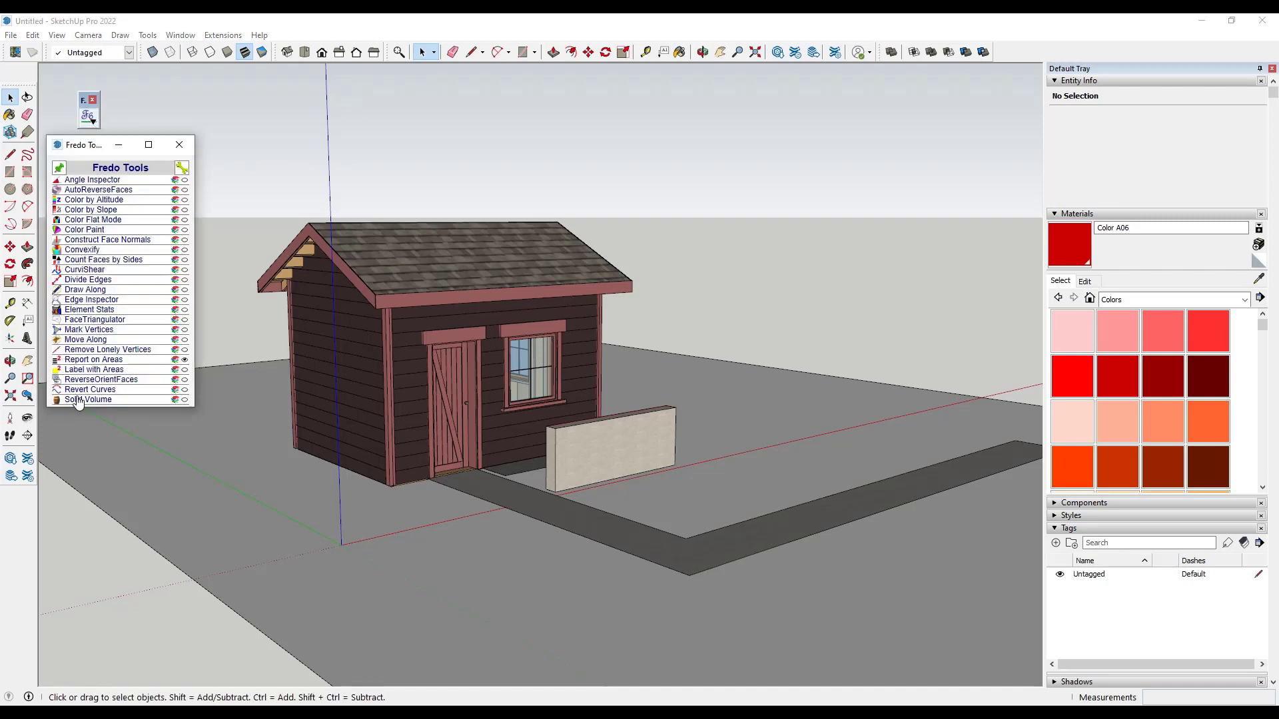
pyautogui.click(82, 360)
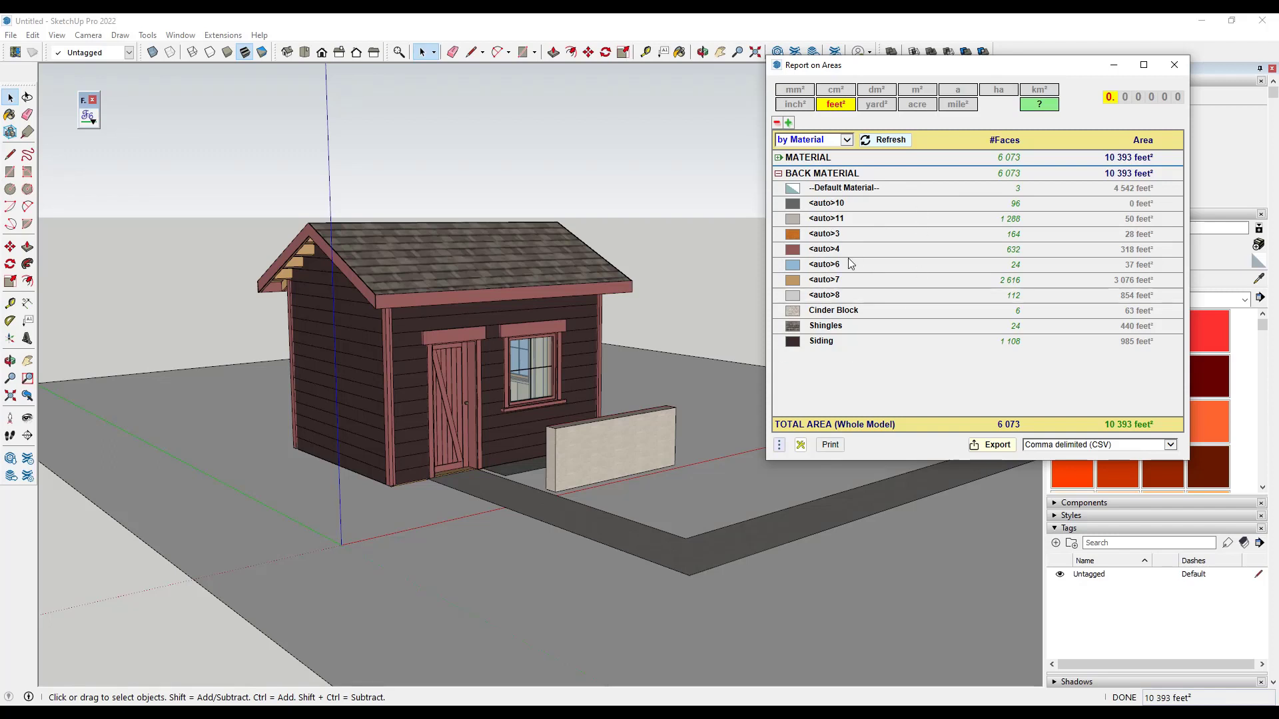
pyautogui.click(777, 173)
pyautogui.click(778, 158)
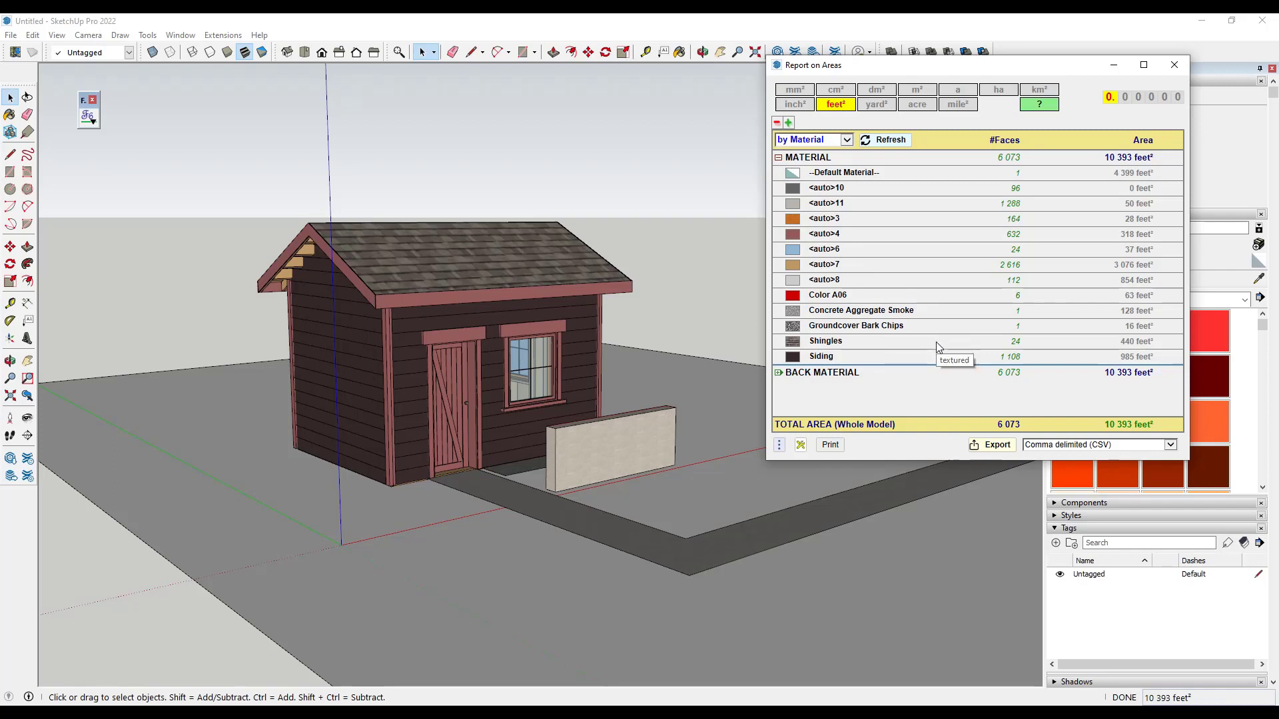
pyautogui.click(847, 139)
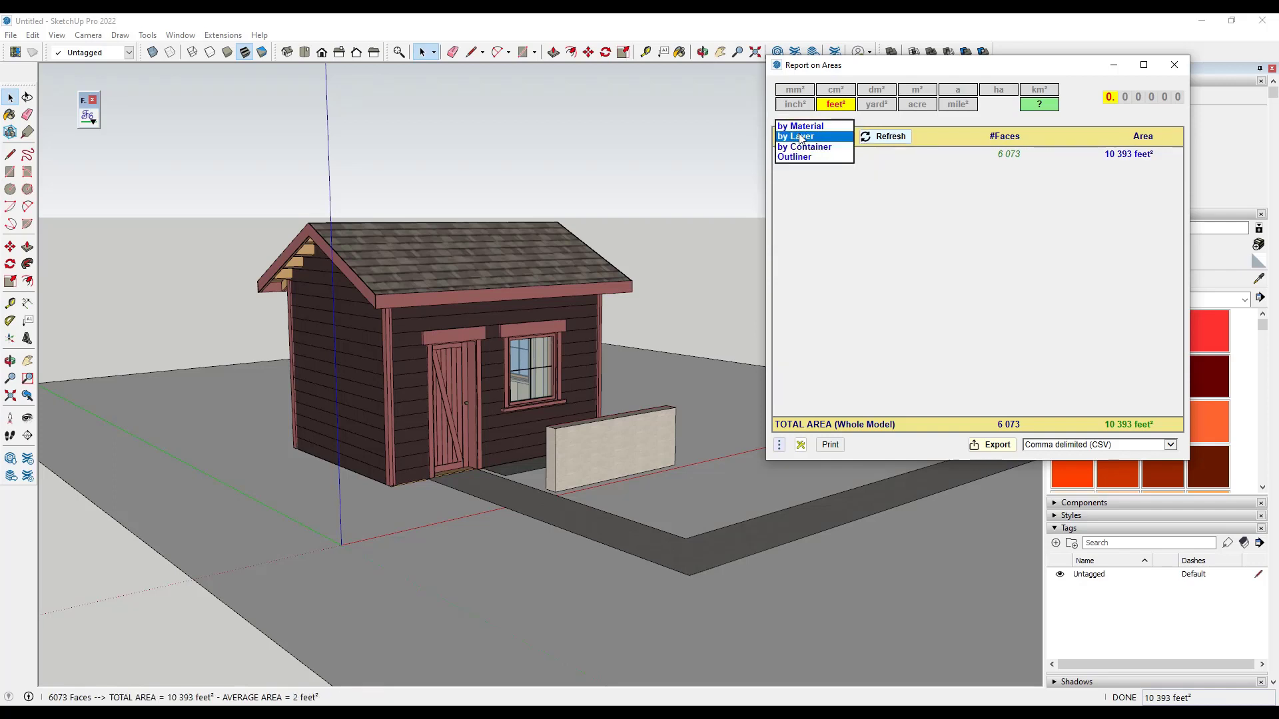
pyautogui.click(802, 140)
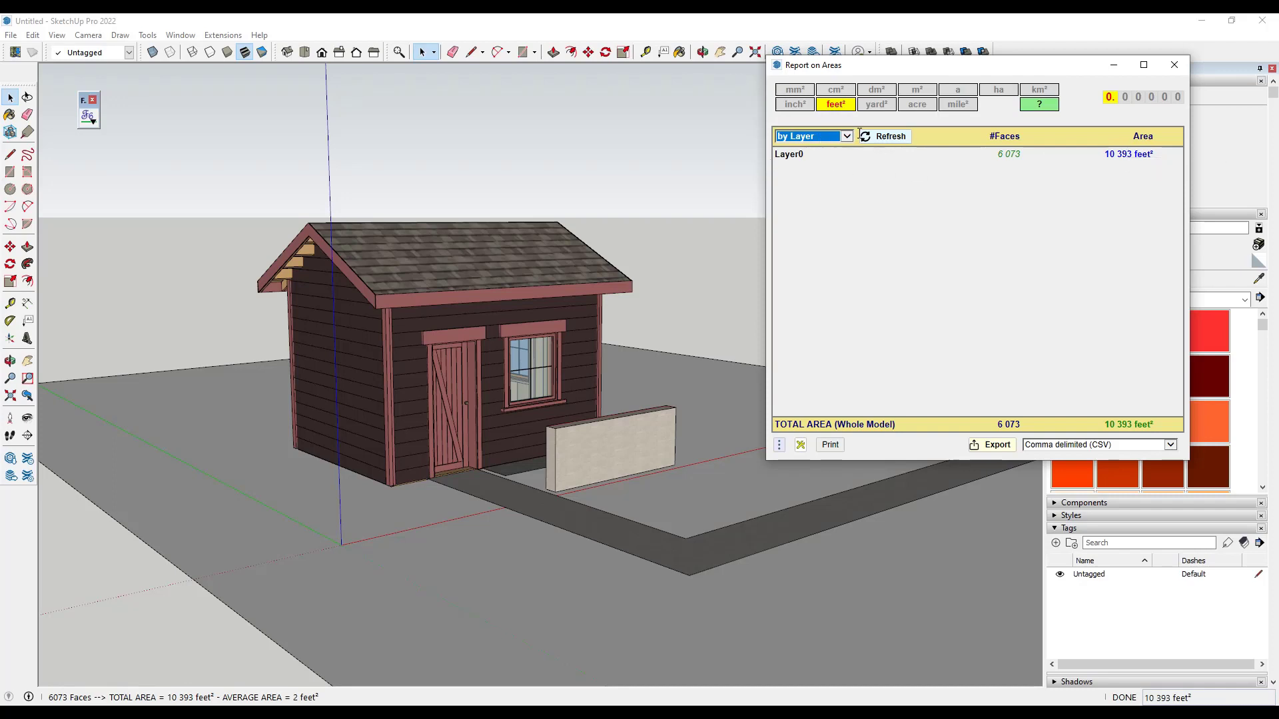
pyautogui.click(822, 140)
pyautogui.click(824, 147)
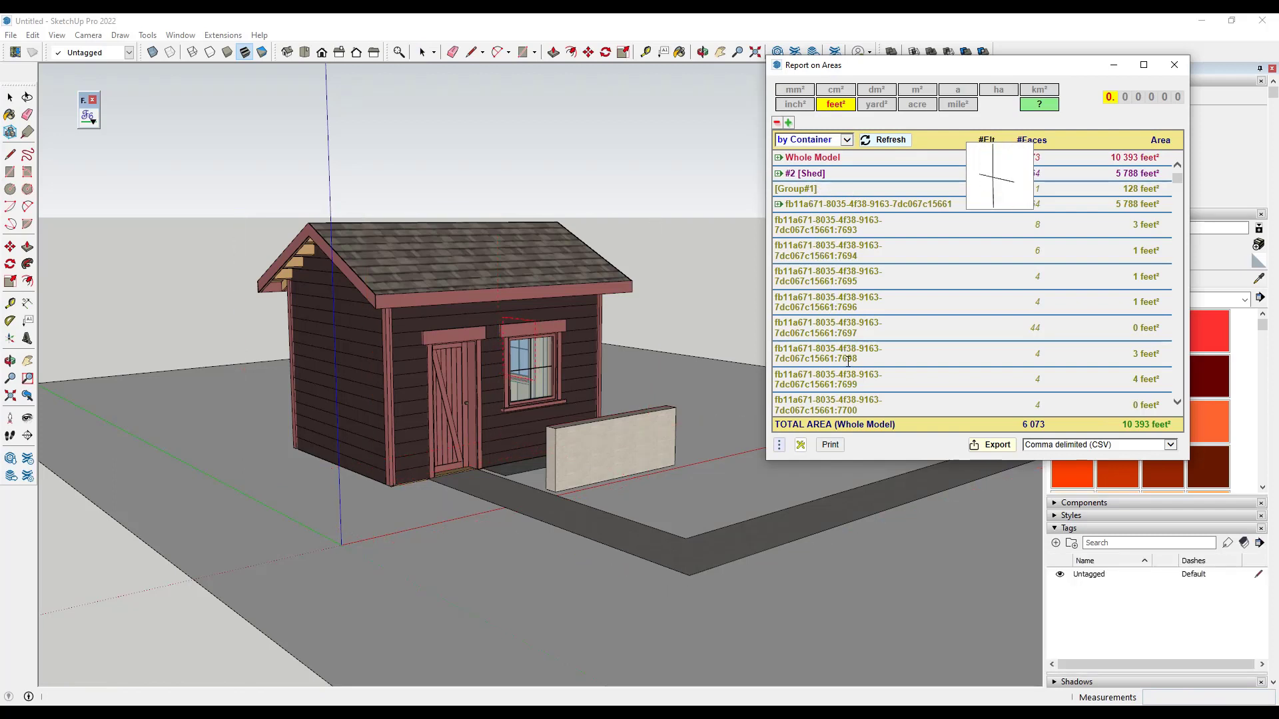
pyautogui.scroll(-6, 836, 322)
pyautogui.click(810, 140)
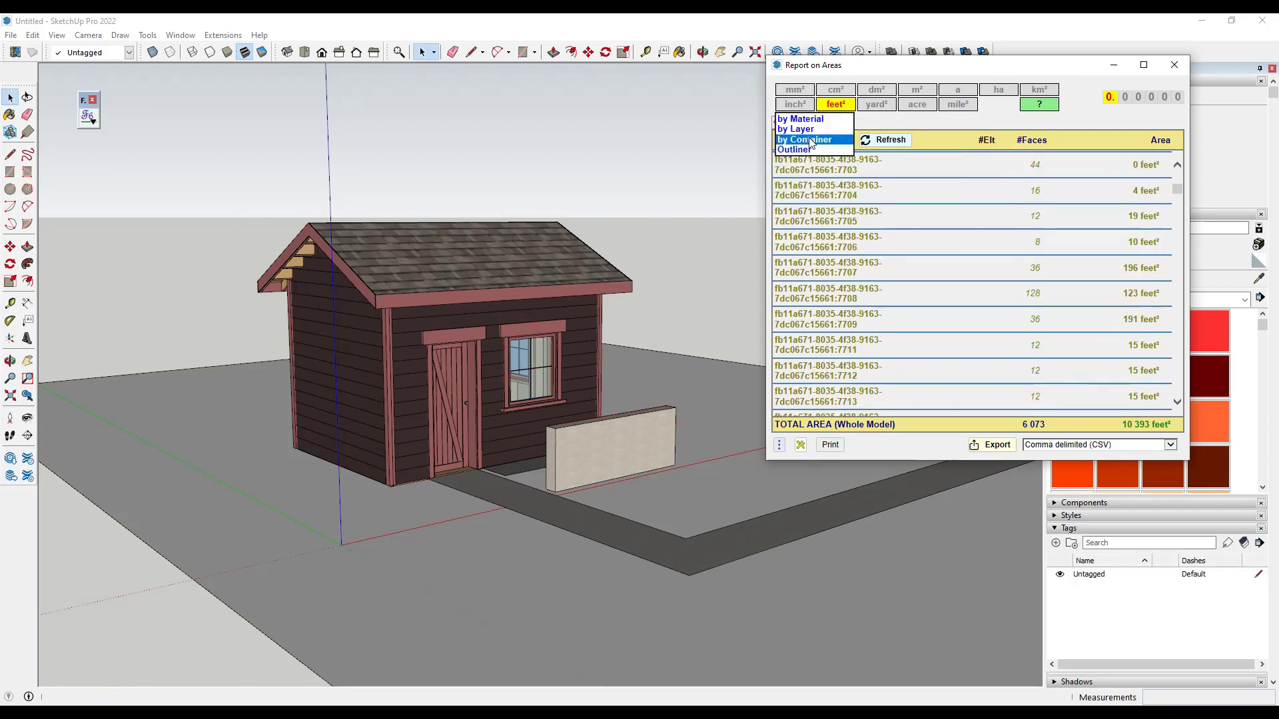
pyautogui.click(810, 149)
pyautogui.press('Down')
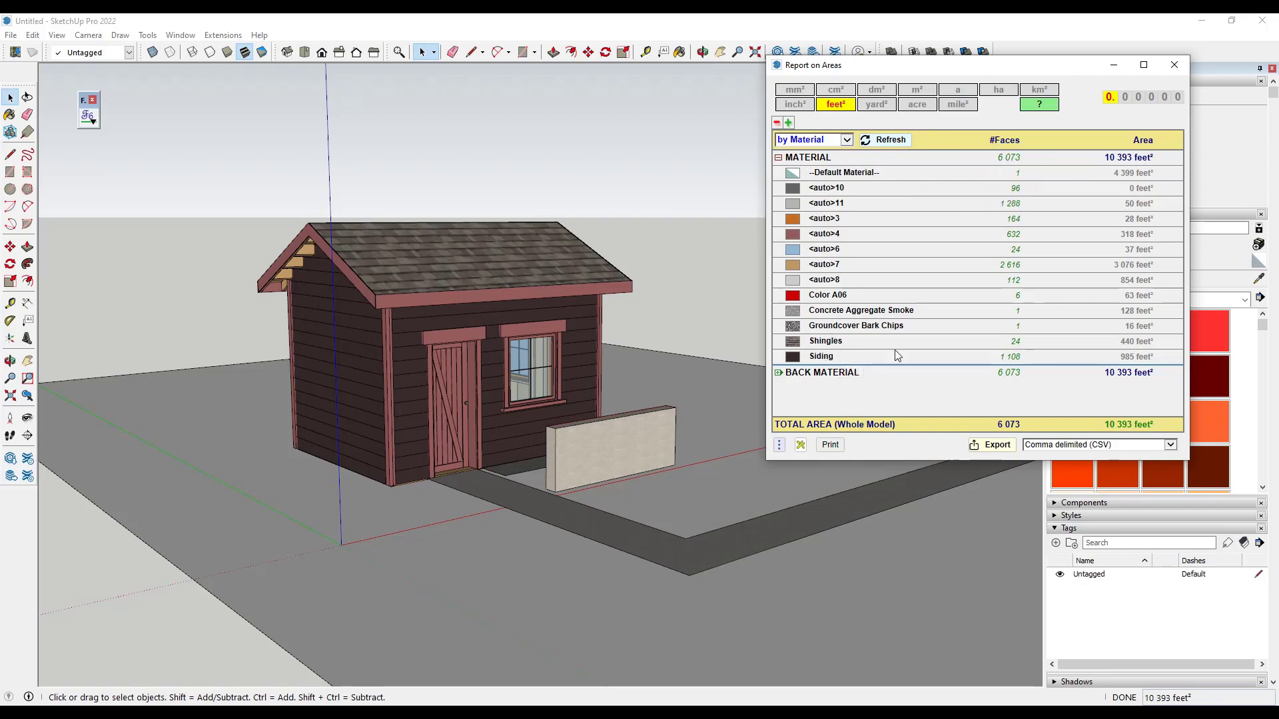
pyautogui.moveTo(1147, 343)
pyautogui.scroll(5, 592, 450)
pyautogui.scroll(2, 586, 456)
pyautogui.scroll(-5, 583, 455)
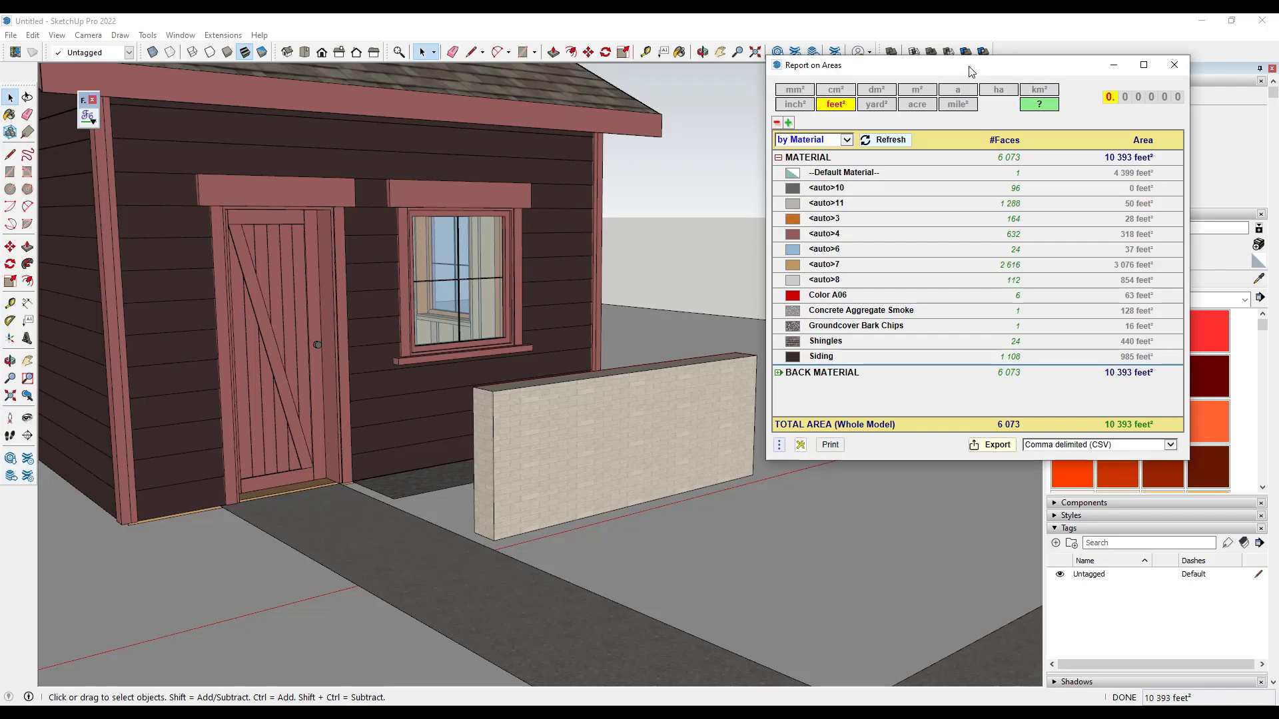
# Close the area report and sample the wall's Cinder Block material with Paint Bucket
pyautogui.click(1175, 64)
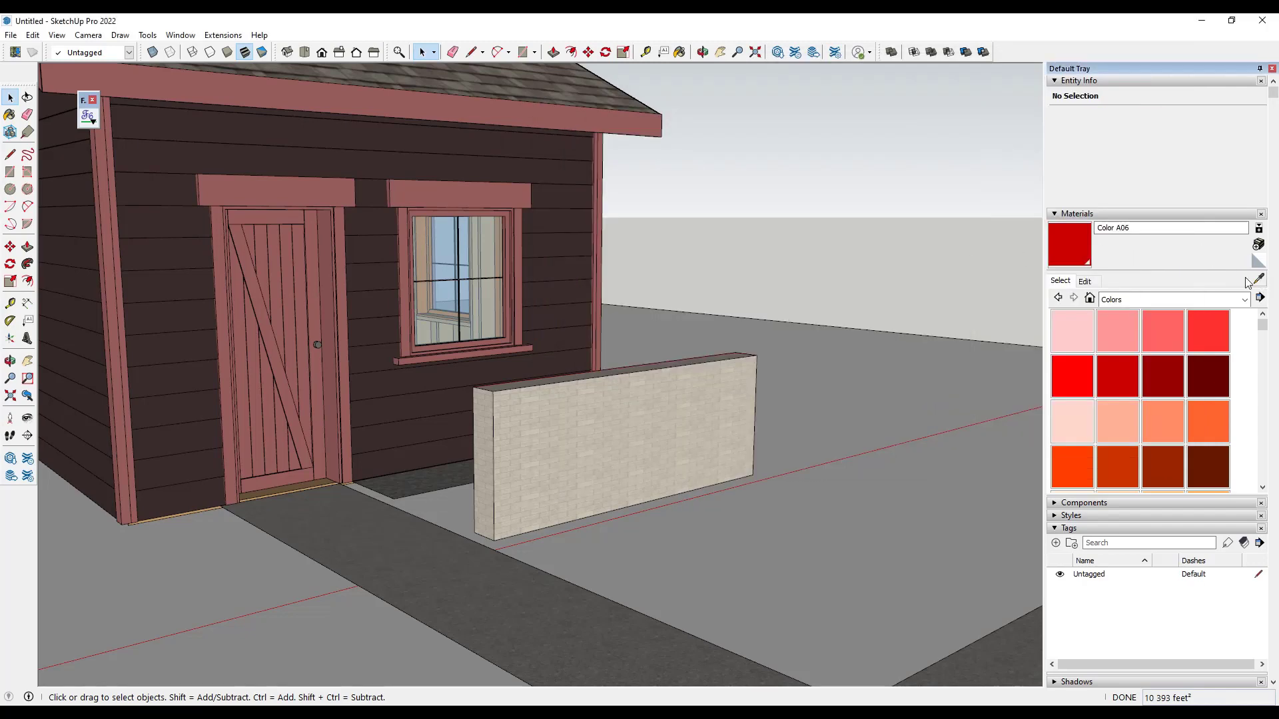
pyautogui.press('b')
pyautogui.keyDown('alt'); pyautogui.click(609, 450); pyautogui.keyUp('alt')
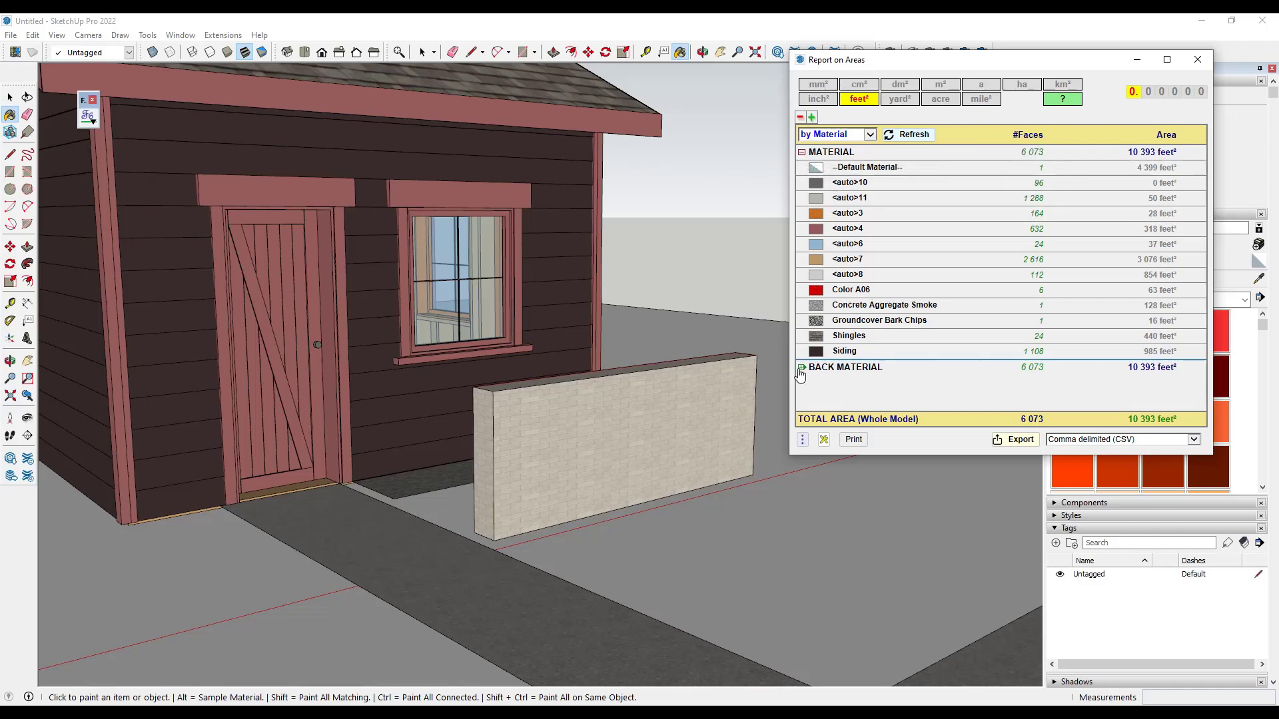
# Expand the report's BACK MATERIAL section to reveal Cinder Block at 63 feet²
pyautogui.click(802, 367)
pyautogui.scroll(-1, 877, 272)
pyautogui.scroll(-3, 877, 272)
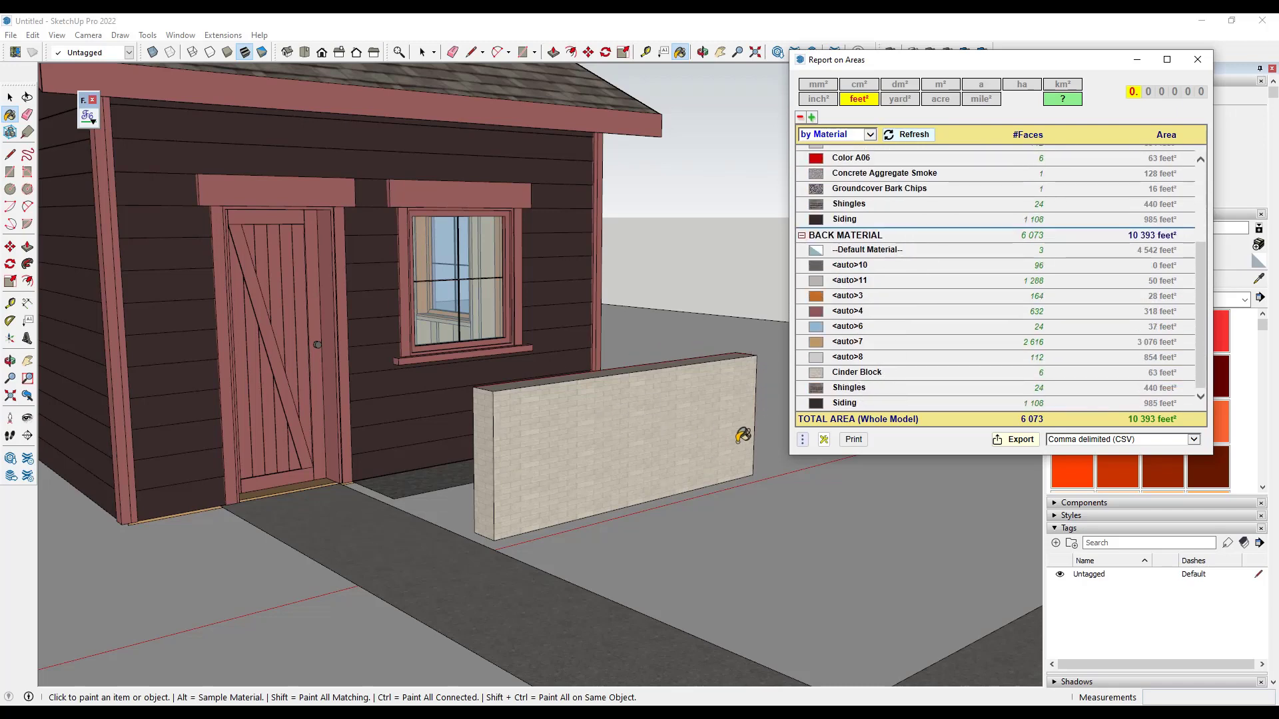
pyautogui.rightClick(264, 53)
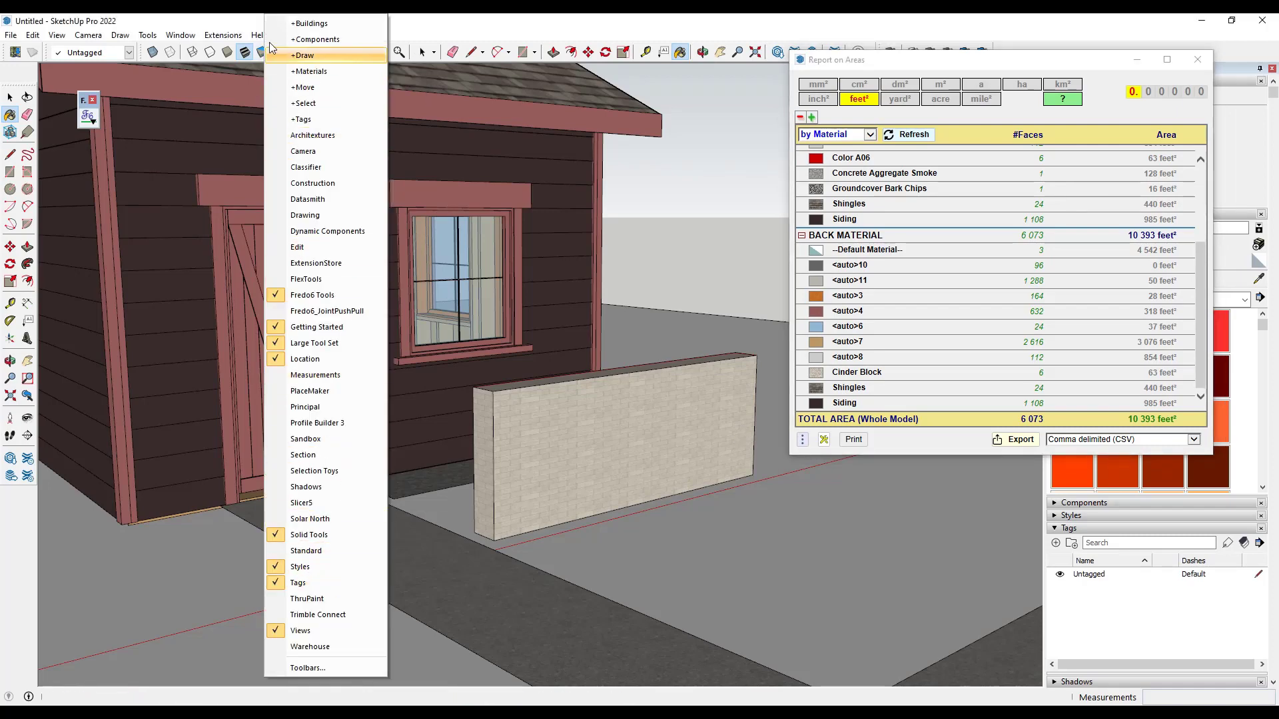
pyautogui.click(248, 24)
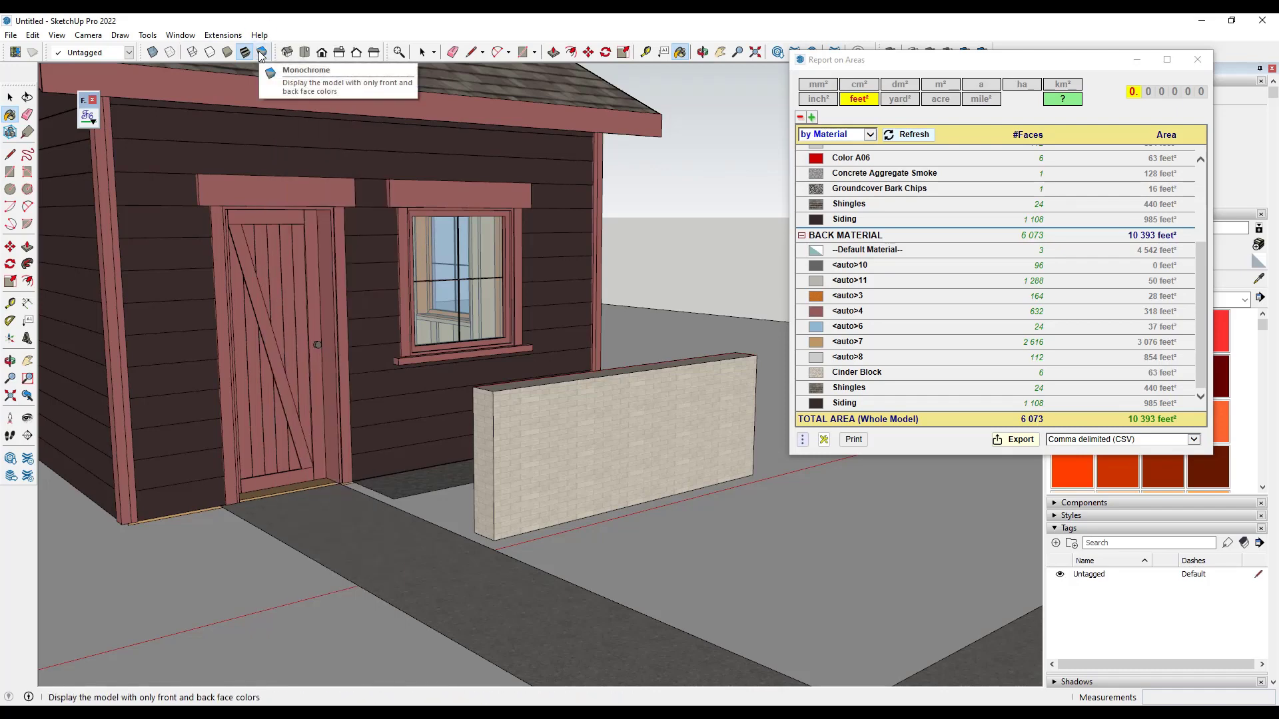
# Display the model in Monochrome face style and orbit to view the whole shed
pyautogui.click(262, 54)
pyautogui.scroll(-5, 590, 373)
pyautogui.moveTo(457, 277); pyautogui.dragTo(459, 314, button='middle')
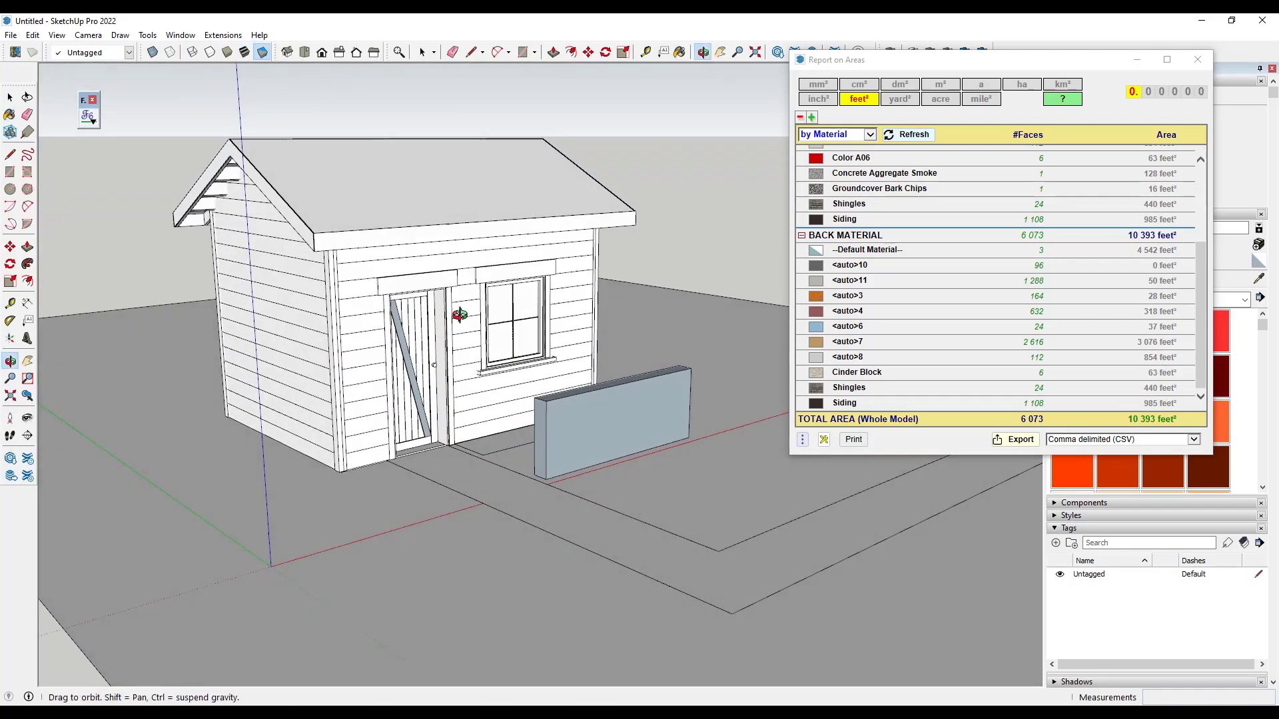
pyautogui.press('b')
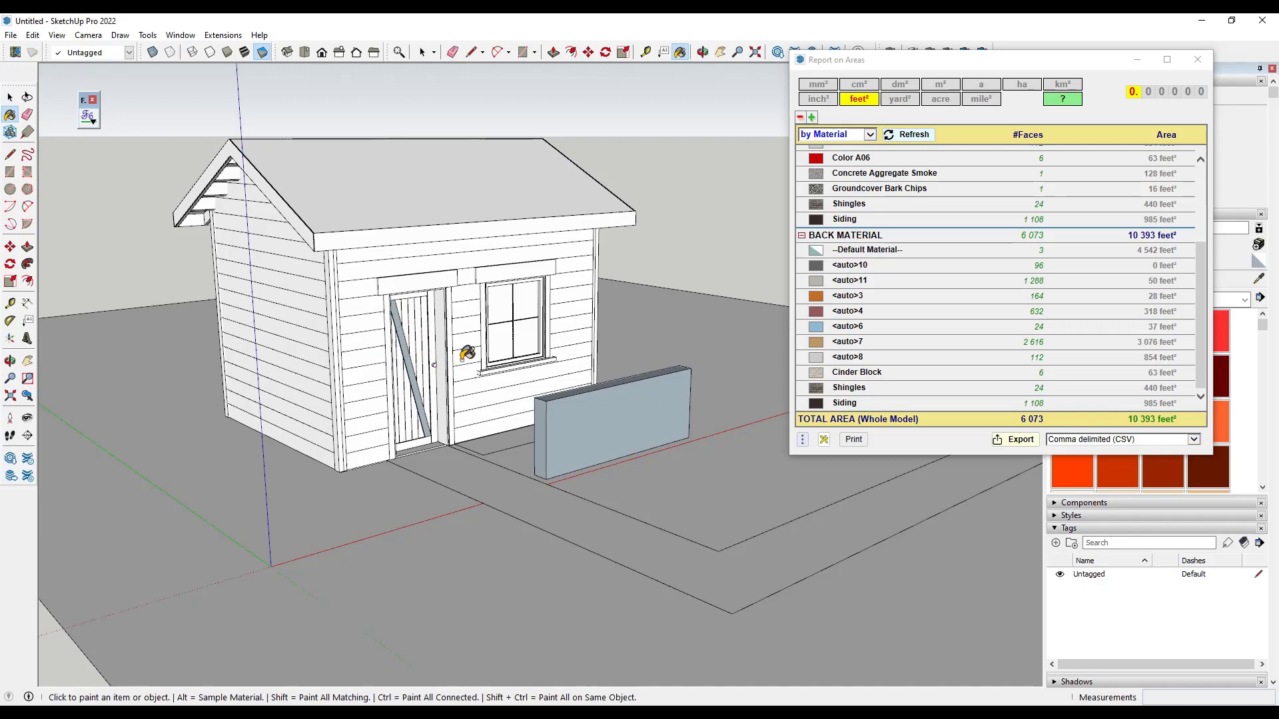
pyautogui.scroll(3, 718, 388)
pyautogui.scroll(2, 608, 421)
pyautogui.scroll(-2, 479, 420)
pyautogui.scroll(2, 481, 421)
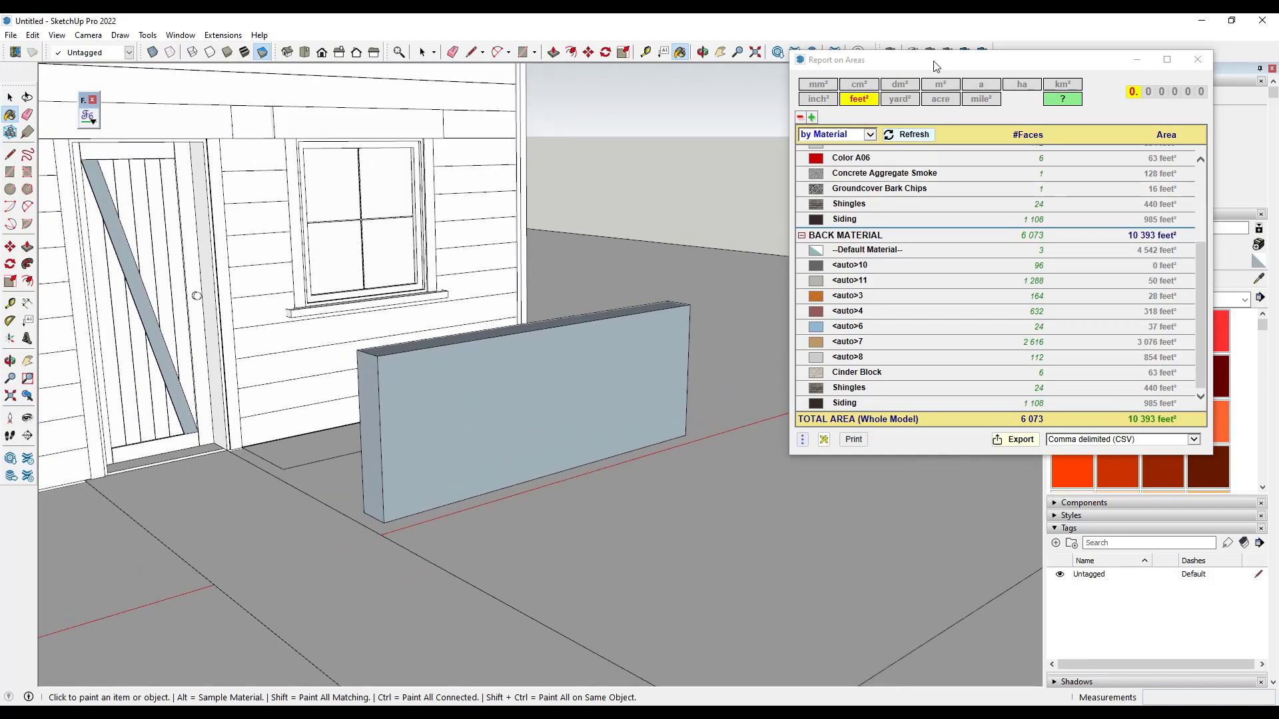
# Select the low wall's front face and close the Report on Areas window
pyautogui.click(1198, 60)
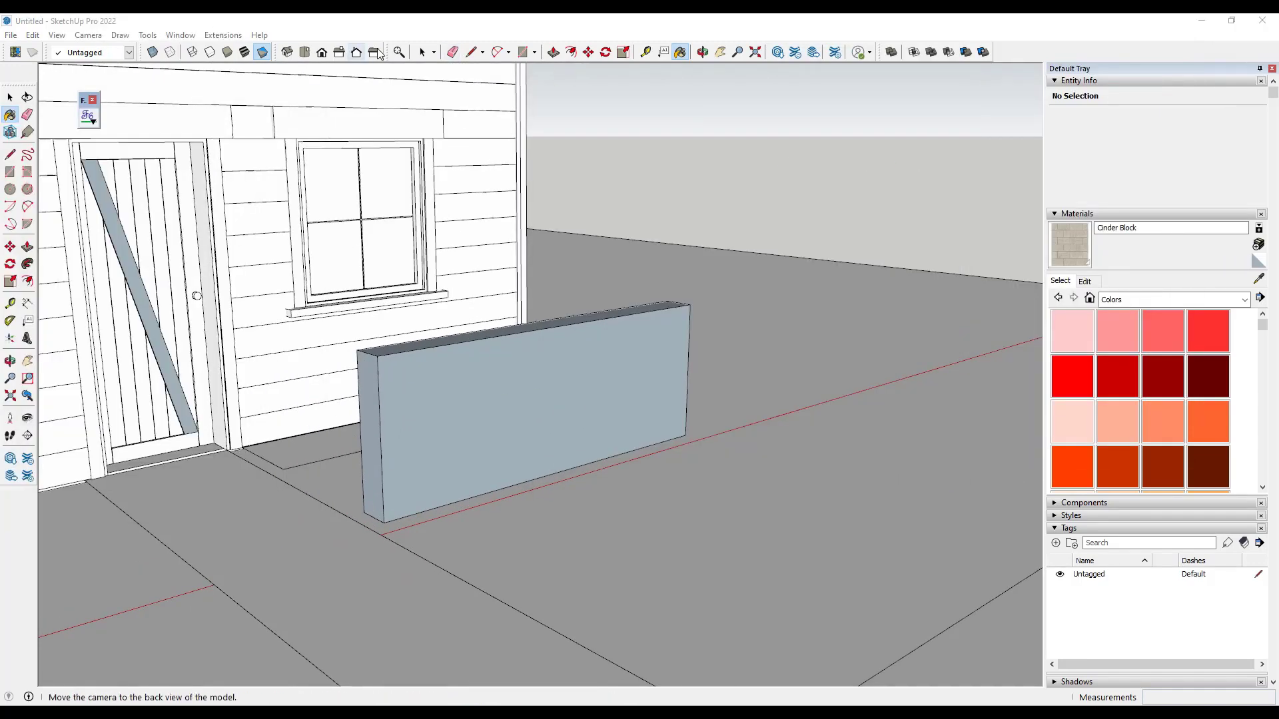
pyautogui.click(422, 52)
pyautogui.click(509, 385)
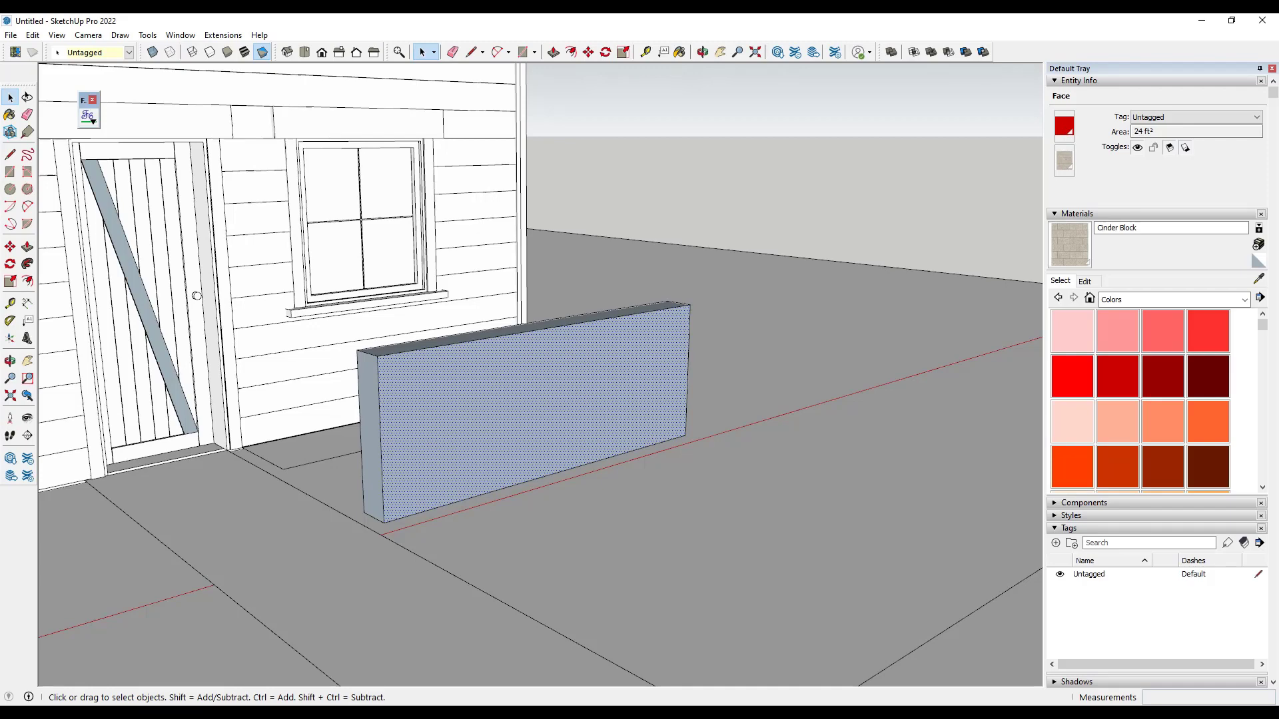
pyautogui.moveTo(877, 126); pyautogui.dragTo(932, 95)
pyautogui.scroll(-3, 936, 284)
pyautogui.scroll(3, 908, 193)
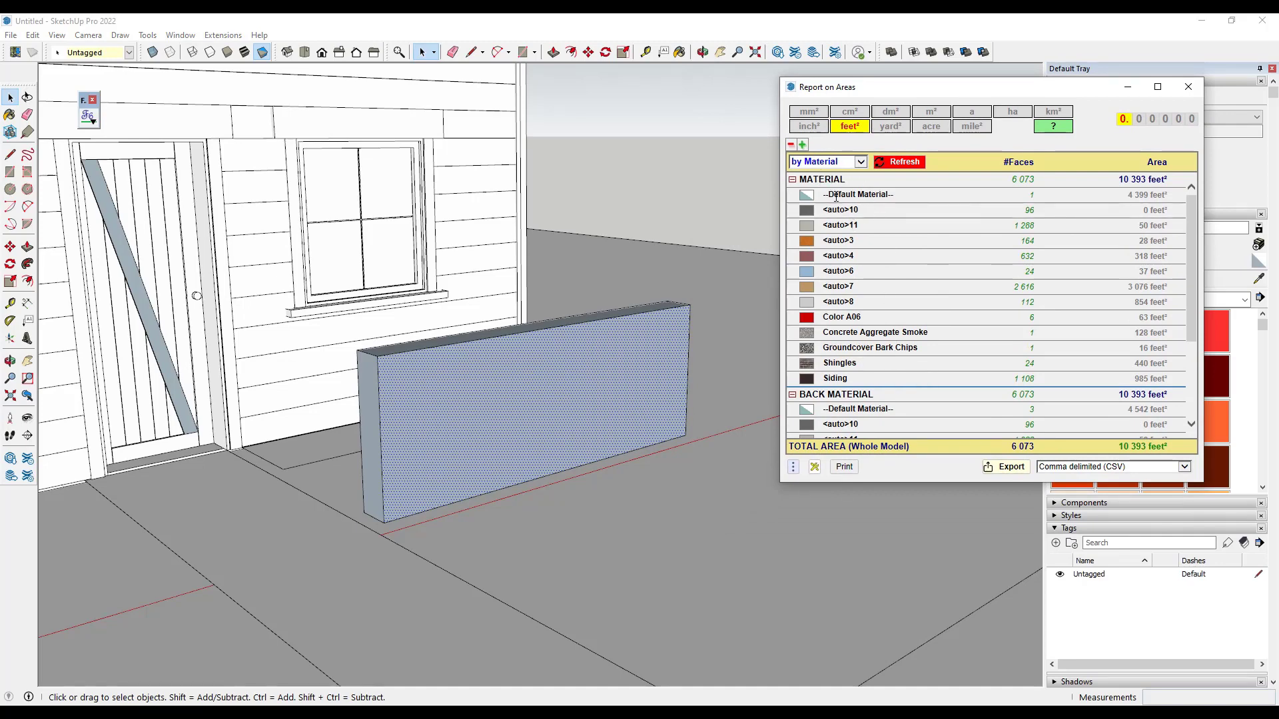
pyautogui.scroll(-2, 865, 342)
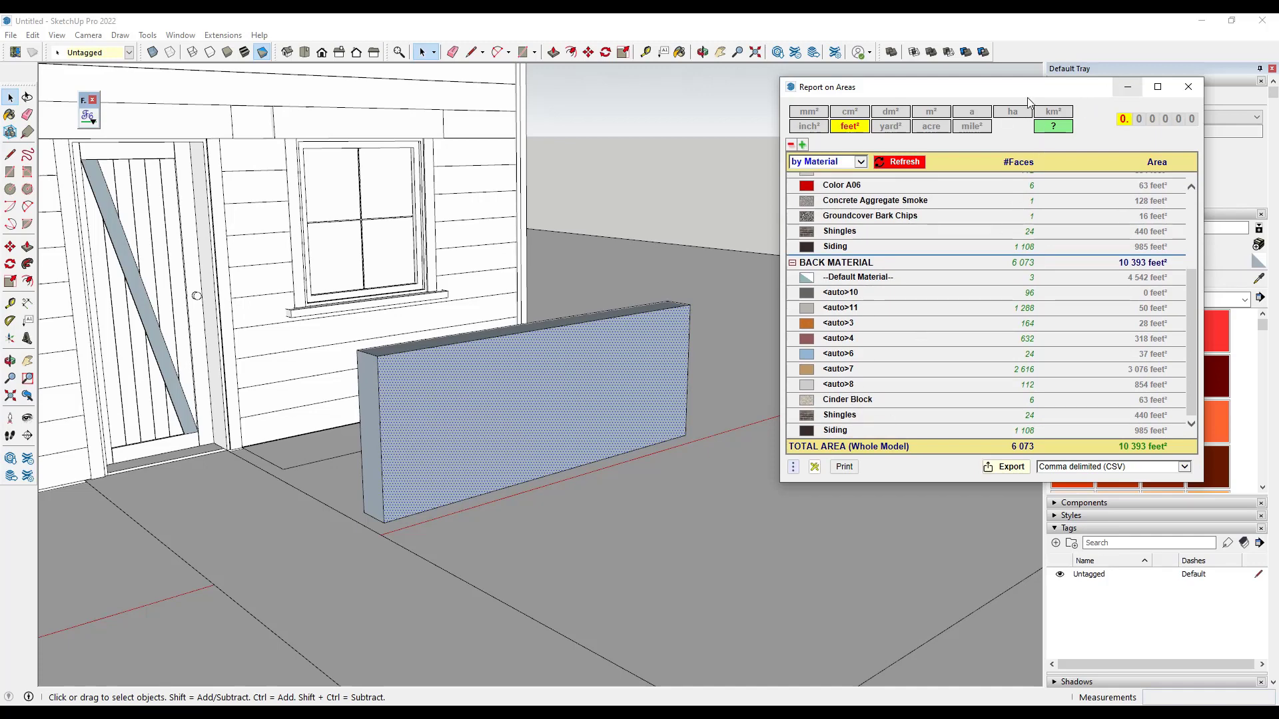
pyautogui.click(1188, 87)
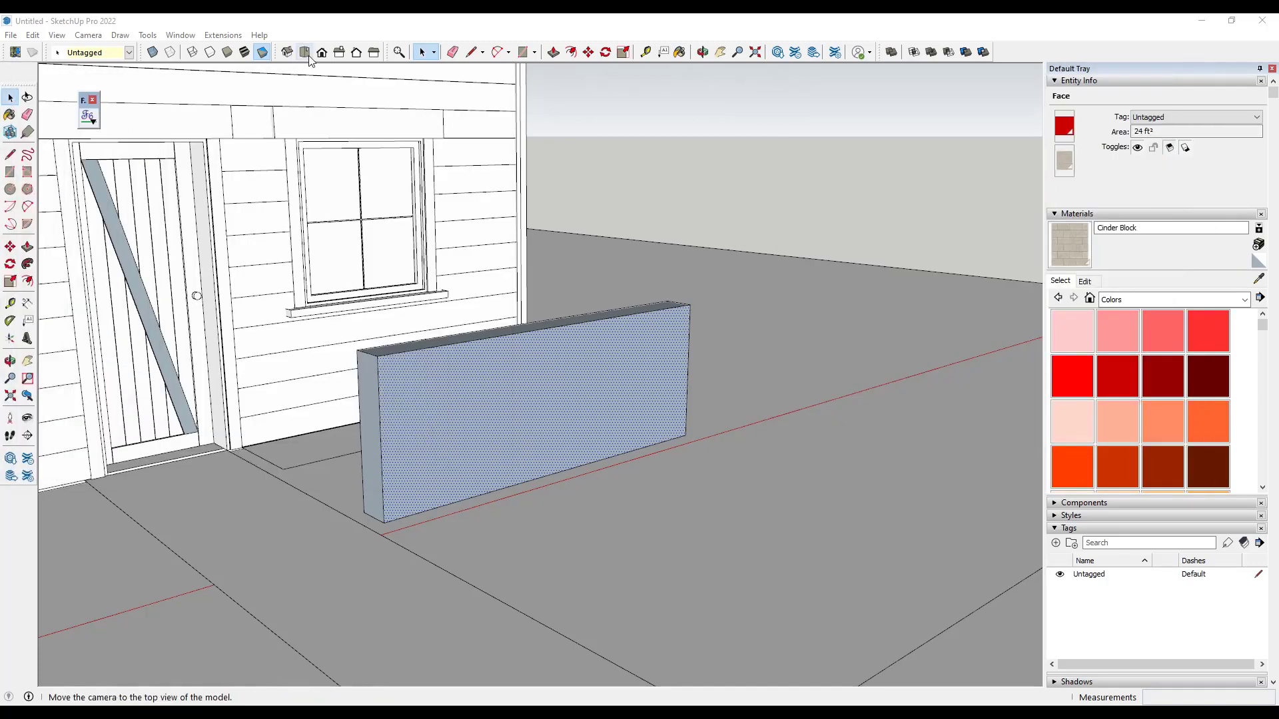
# Select all faces of the low wall and reverse them
pyautogui.click(246, 51)
pyautogui.click(261, 51)
pyautogui.moveTo(373, 200); pyautogui.dragTo(392, 188, button='middle')
pyautogui.moveTo(391, 188); pyautogui.dragTo(580, 157)
pyautogui.press('space')
pyautogui.moveTo(510, 224); pyautogui.dragTo(709, 497)
pyautogui.moveTo(778, 420); pyautogui.dragTo(518, 390, button='middle')
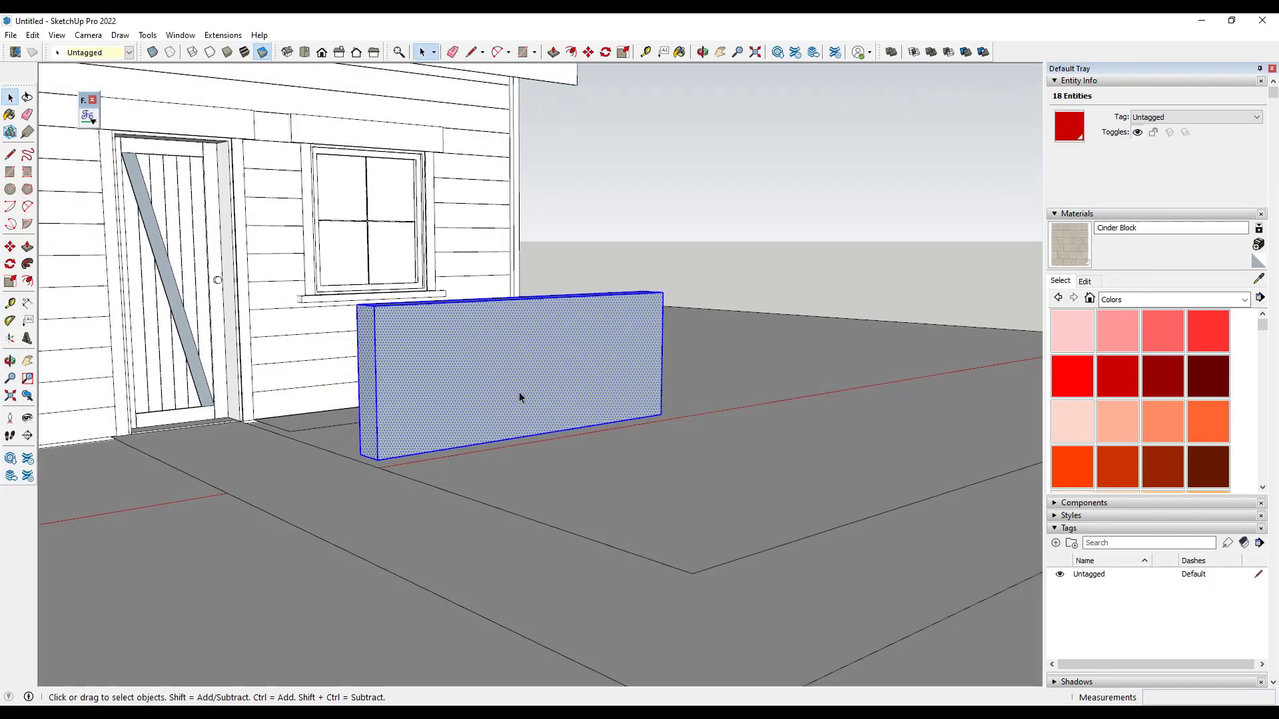
pyautogui.rightClick(519, 391)
pyautogui.click(573, 186)
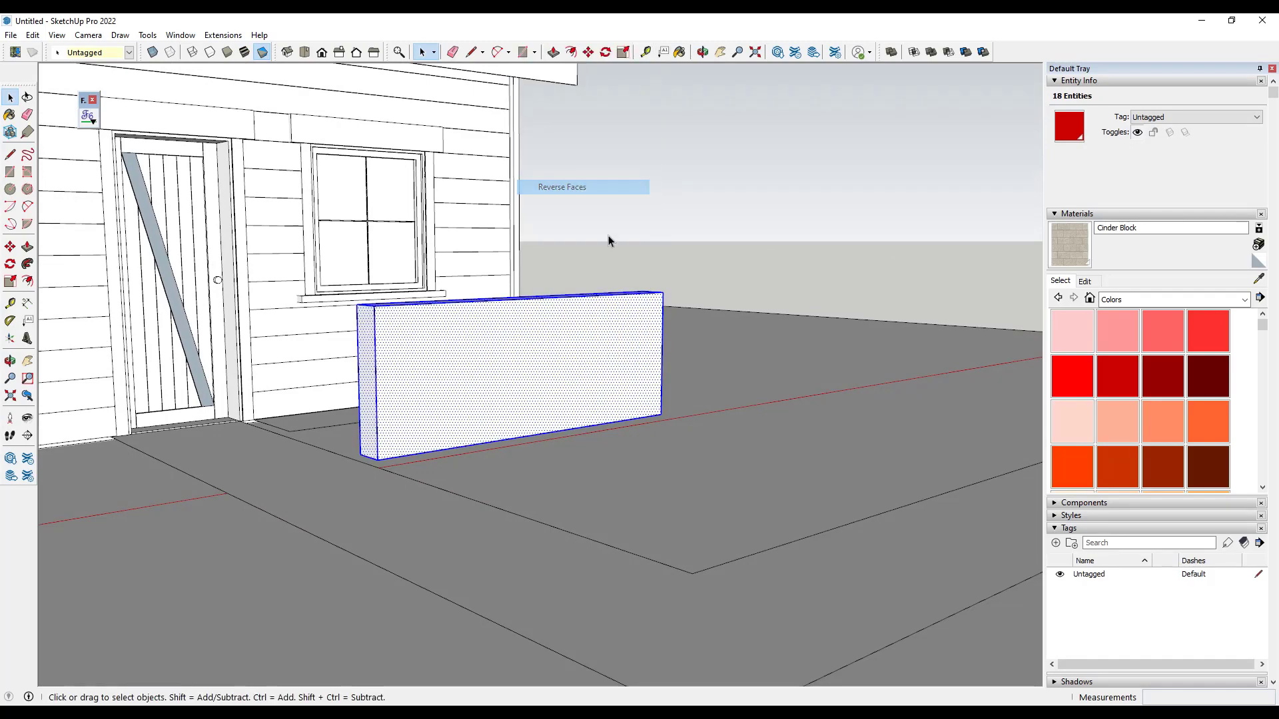
# Return to Shaded with Textures and paint the low wall Cinder Block
pyautogui.moveTo(591, 271); pyautogui.dragTo(400, 314, button='middle')
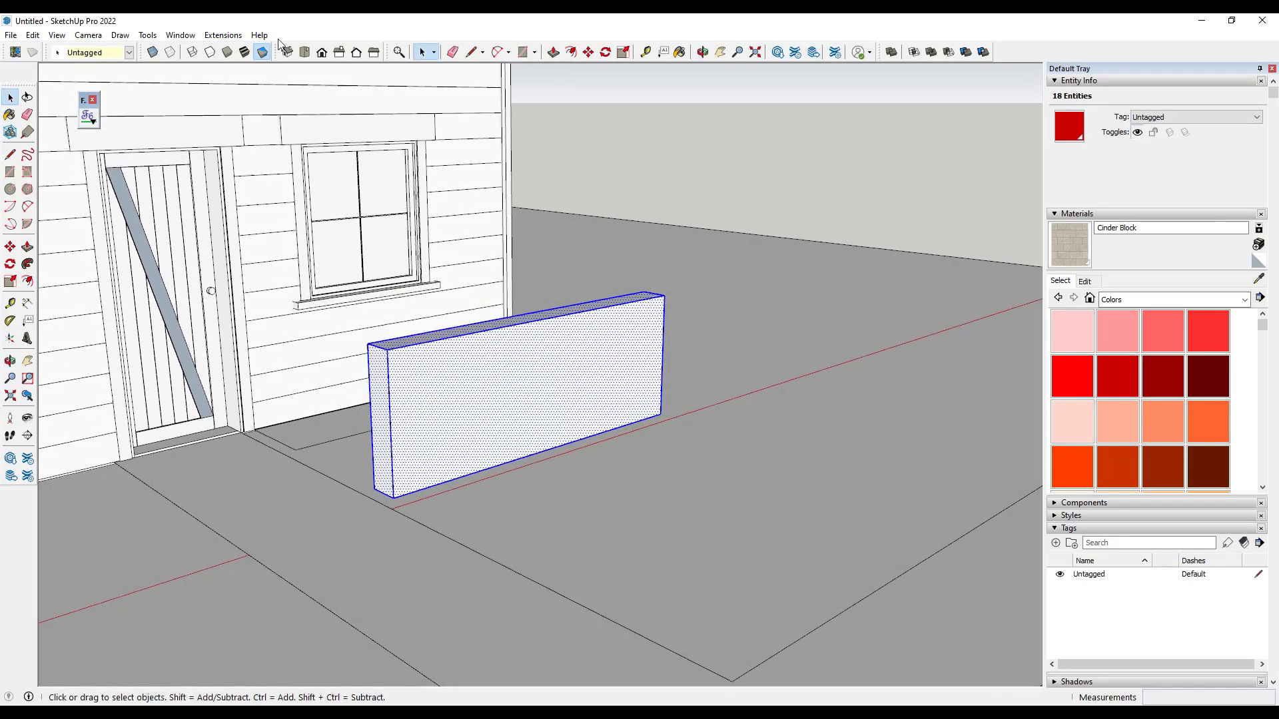
pyautogui.click(244, 53)
pyautogui.moveTo(670, 293)
pyautogui.mouseDown(button='middle')
pyautogui.moveTo(505, 380)
pyautogui.moveTo(497, 425)
pyautogui.mouseUp(button='middle')
pyautogui.scroll(2, 515, 370)
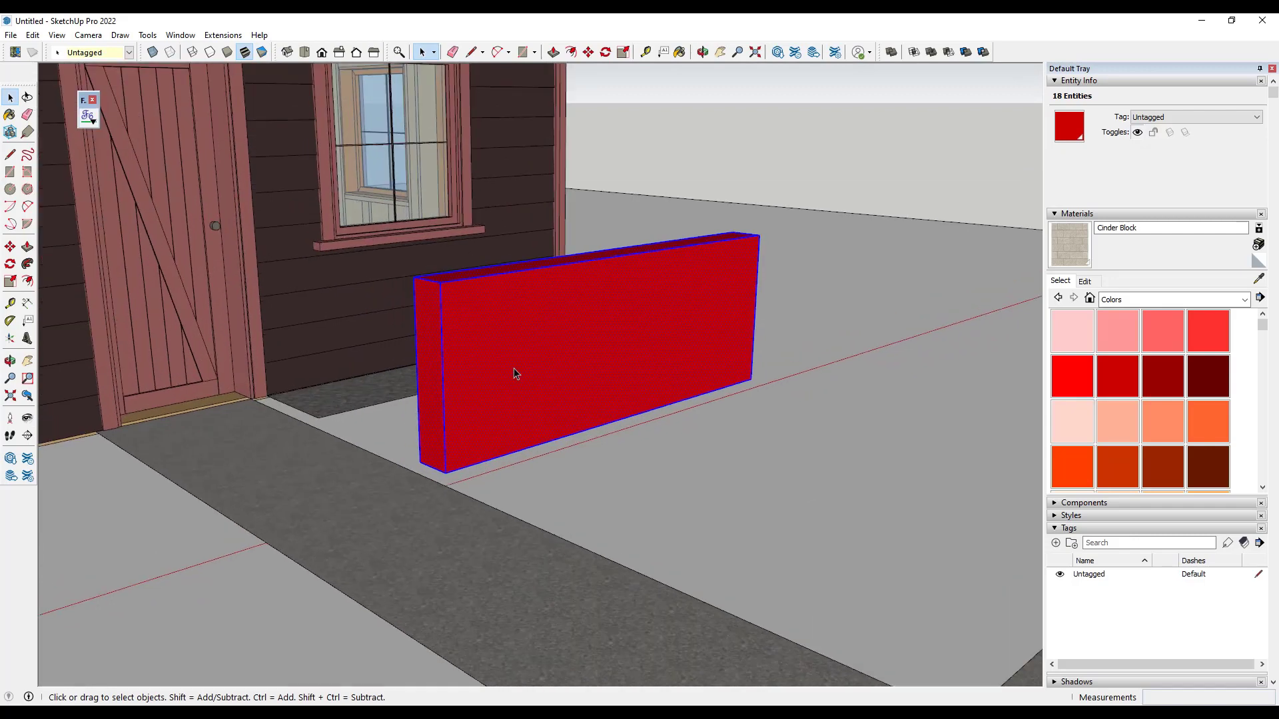
pyautogui.moveTo(496, 332); pyautogui.dragTo(527, 326, button='middle')
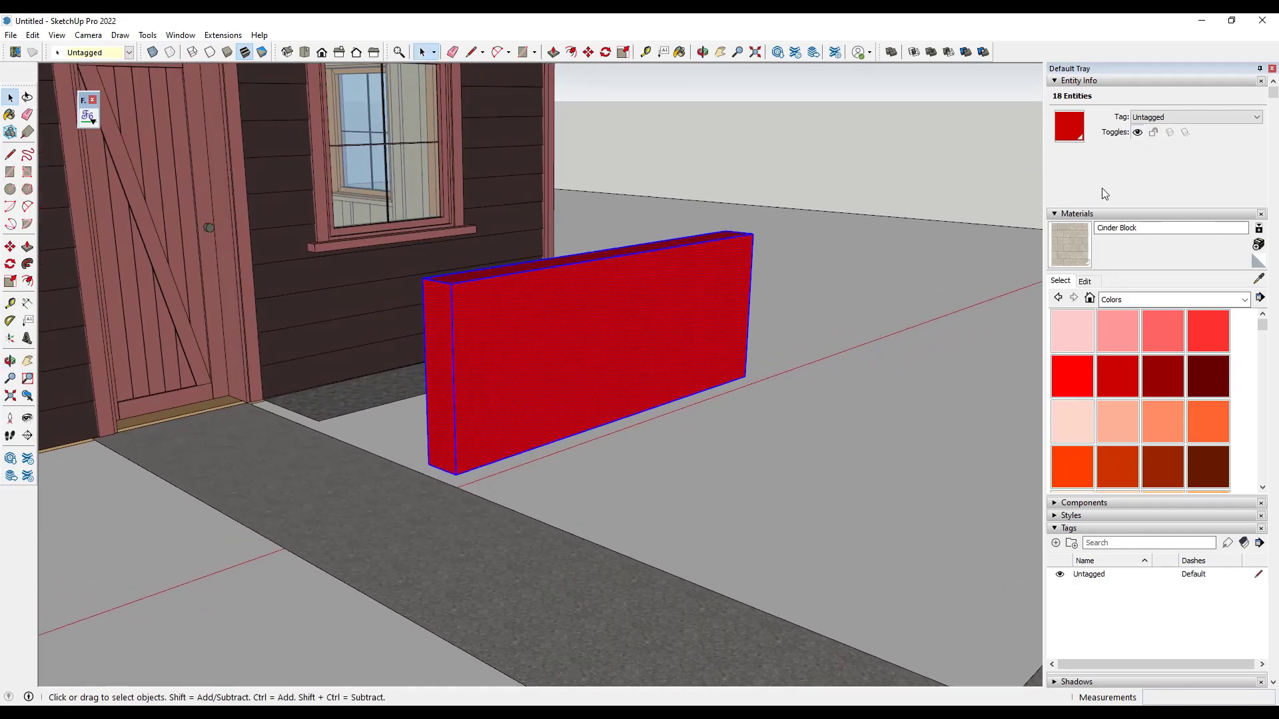
pyautogui.press('b')
pyautogui.click(621, 311)
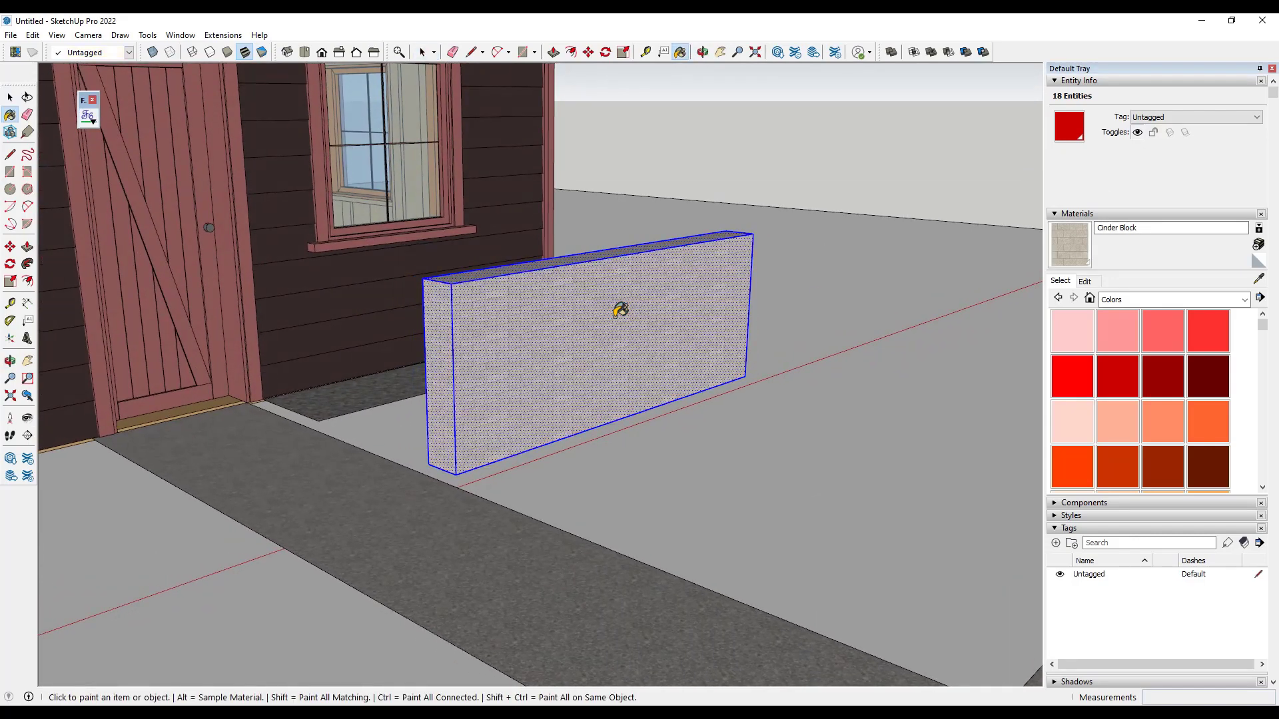
pyautogui.click(262, 52)
pyautogui.click(244, 52)
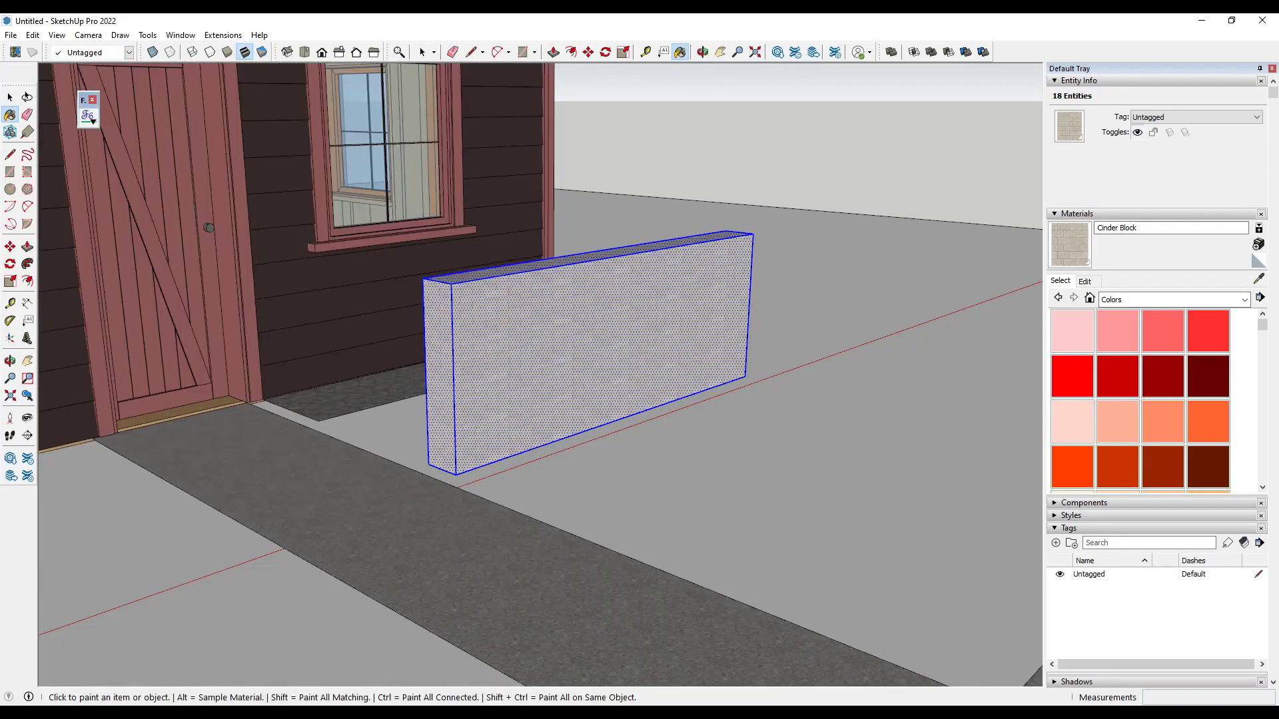
pyautogui.scroll(5, 975, 275)
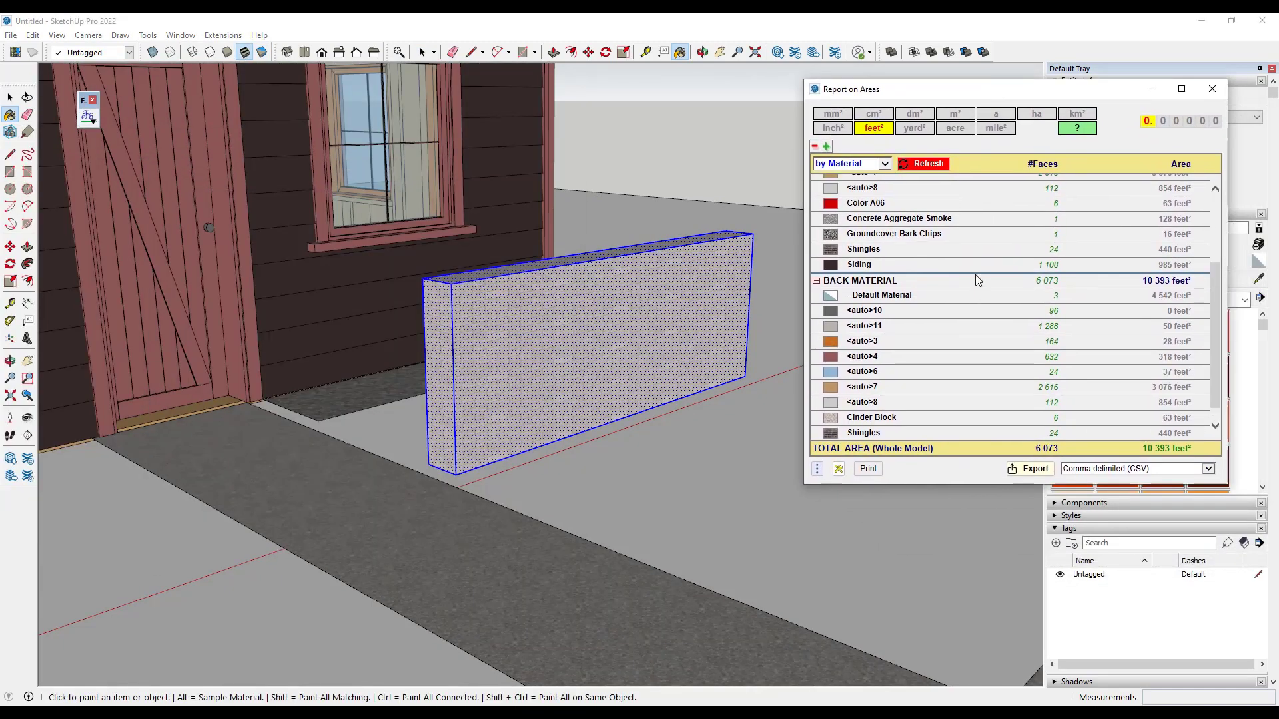
# Refresh the area report for the selected wall, then for the whole model
pyautogui.click(929, 168)
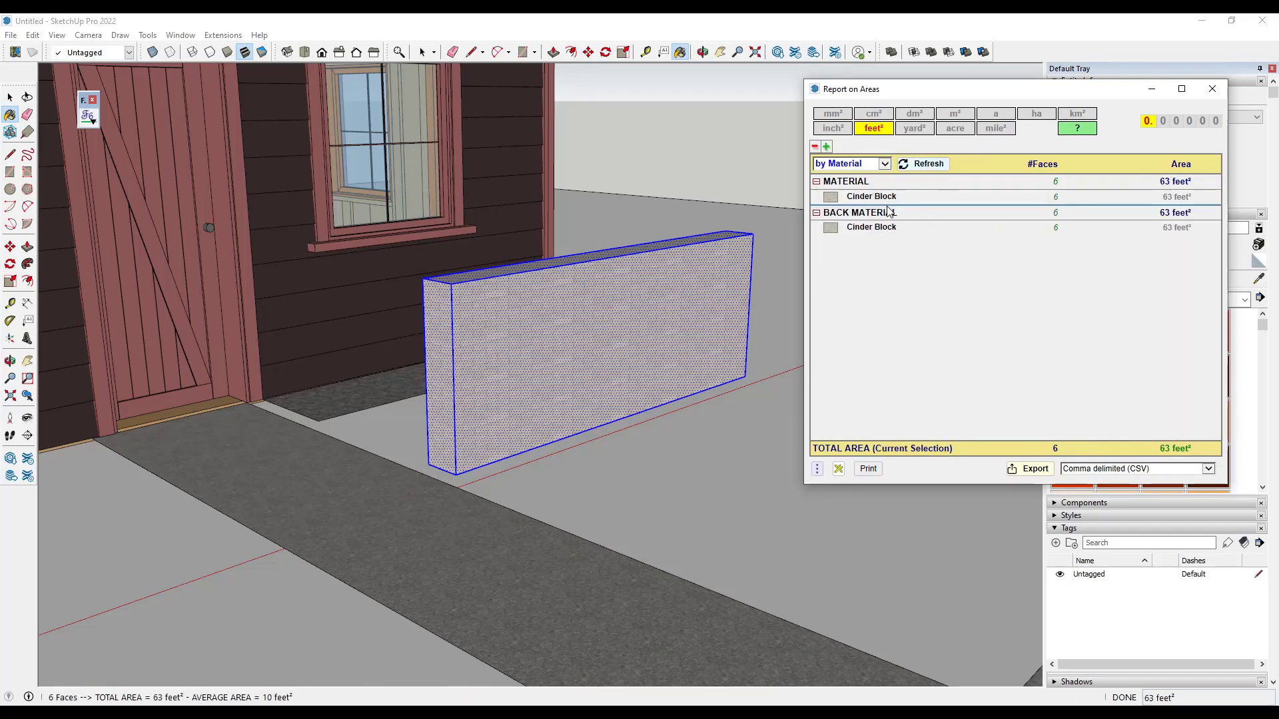
pyautogui.click(736, 120)
pyautogui.press('space')
pyautogui.click(728, 129)
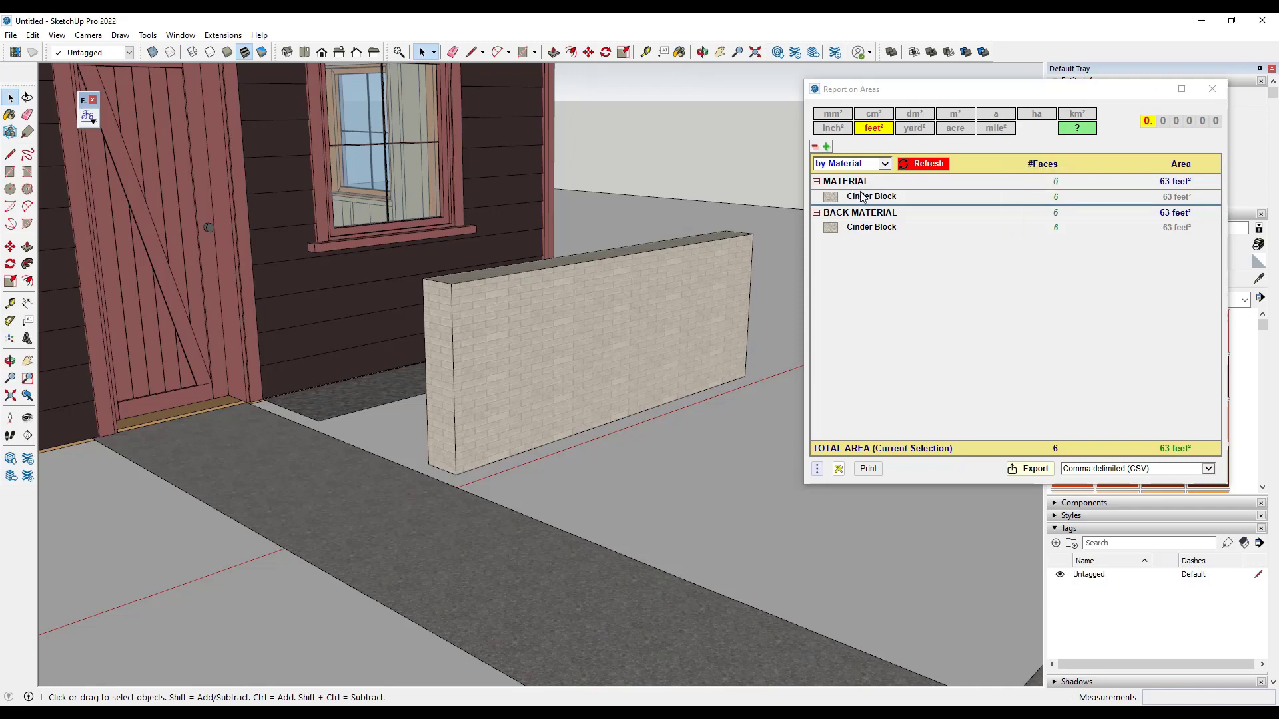
pyautogui.click(930, 168)
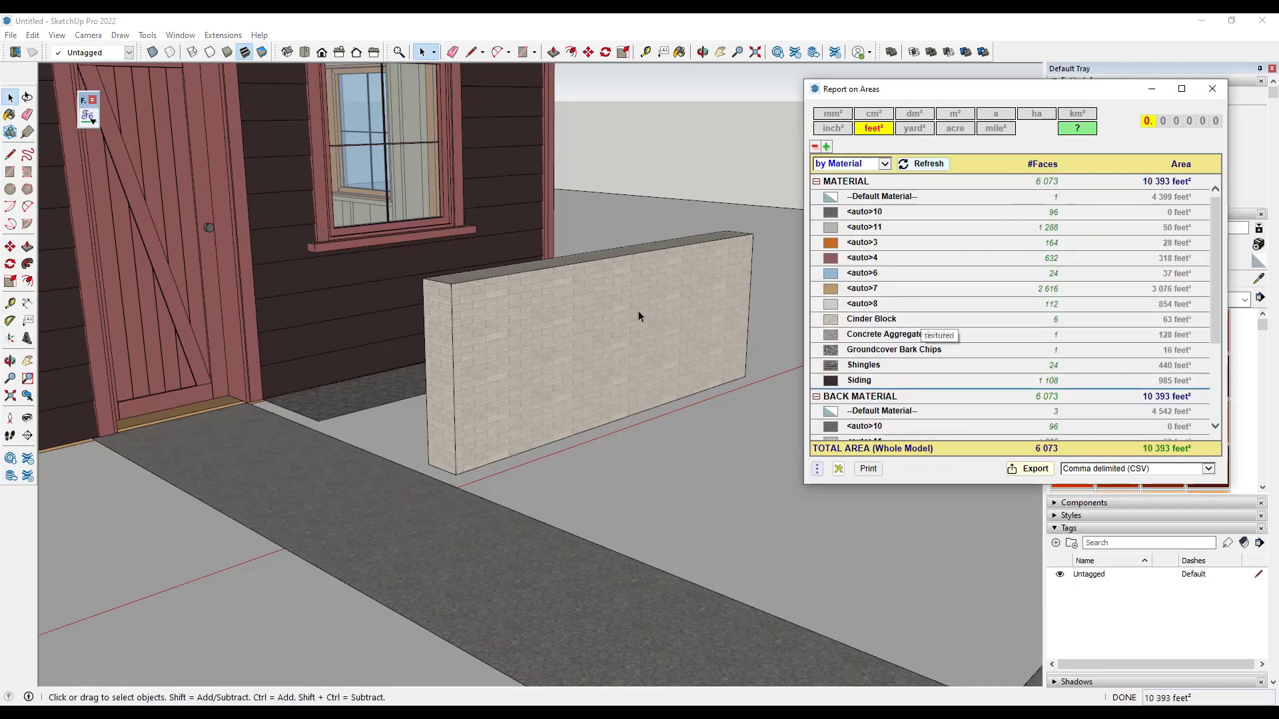
# Reselect the wall's faces and refresh the report to list Cinder Block at 63 feet²
pyautogui.moveTo(633, 314); pyautogui.dragTo(522, 198, button='middle')
pyautogui.hotkey('ctrl', 'a')
pyautogui.moveTo(742, 491); pyautogui.dragTo(733, 266, button='middle')
pyautogui.click(922, 165)
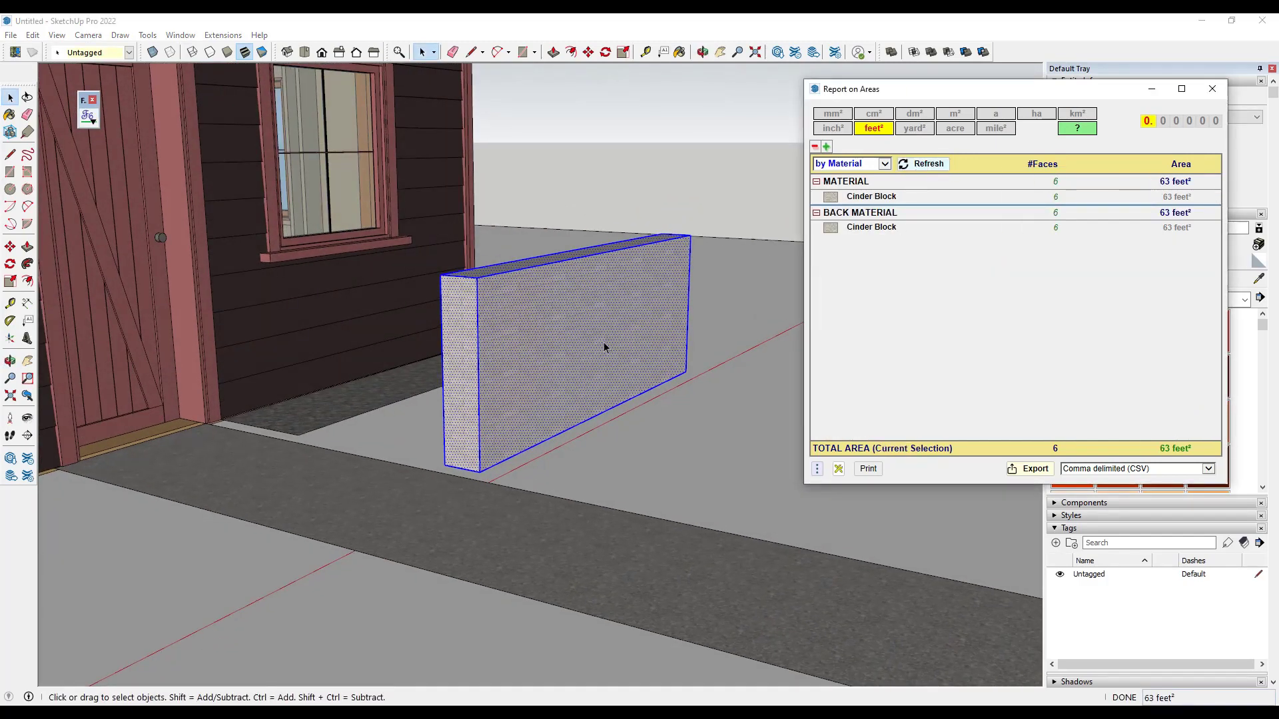
pyautogui.click(721, 133)
pyautogui.moveTo(651, 251); pyautogui.dragTo(590, 262, button='middle')
pyautogui.scroll(-2, 639, 309)
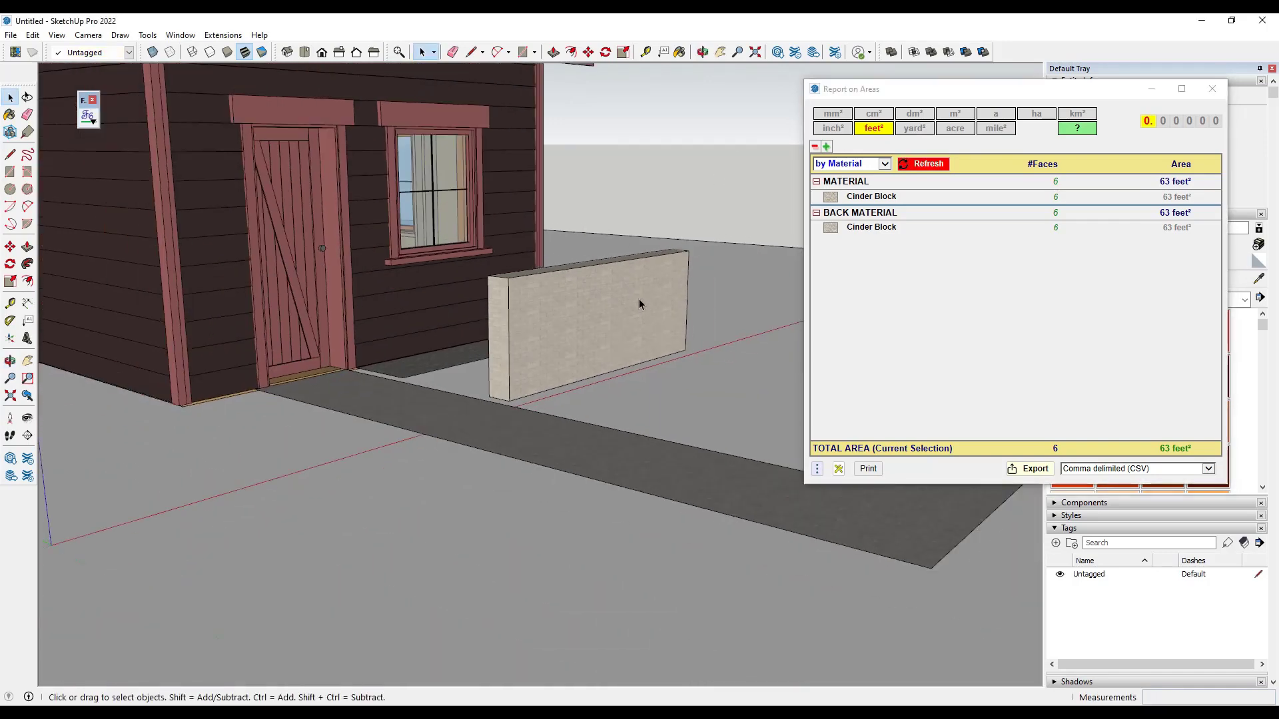
pyautogui.scroll(4, 611, 322)
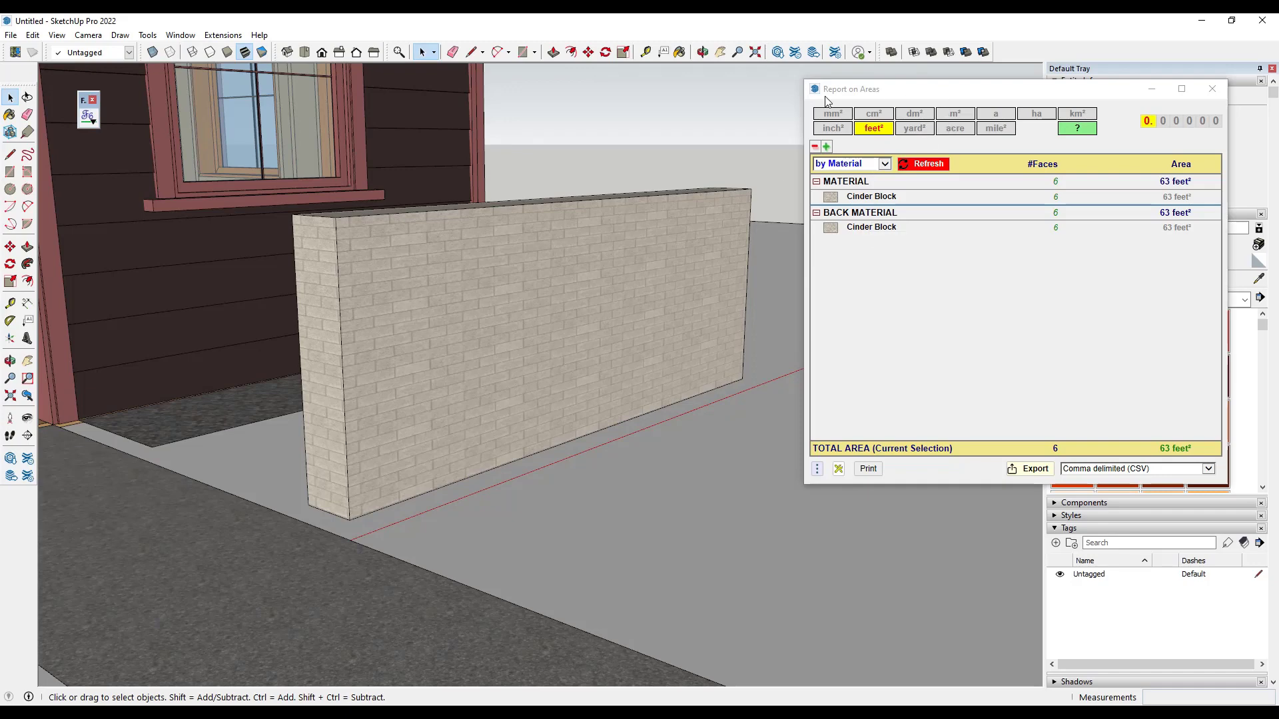
# Delete back-materials from all faces via TIG: Reversed Face Tools, fixing 6,070 faces
pyautogui.click(223, 34)
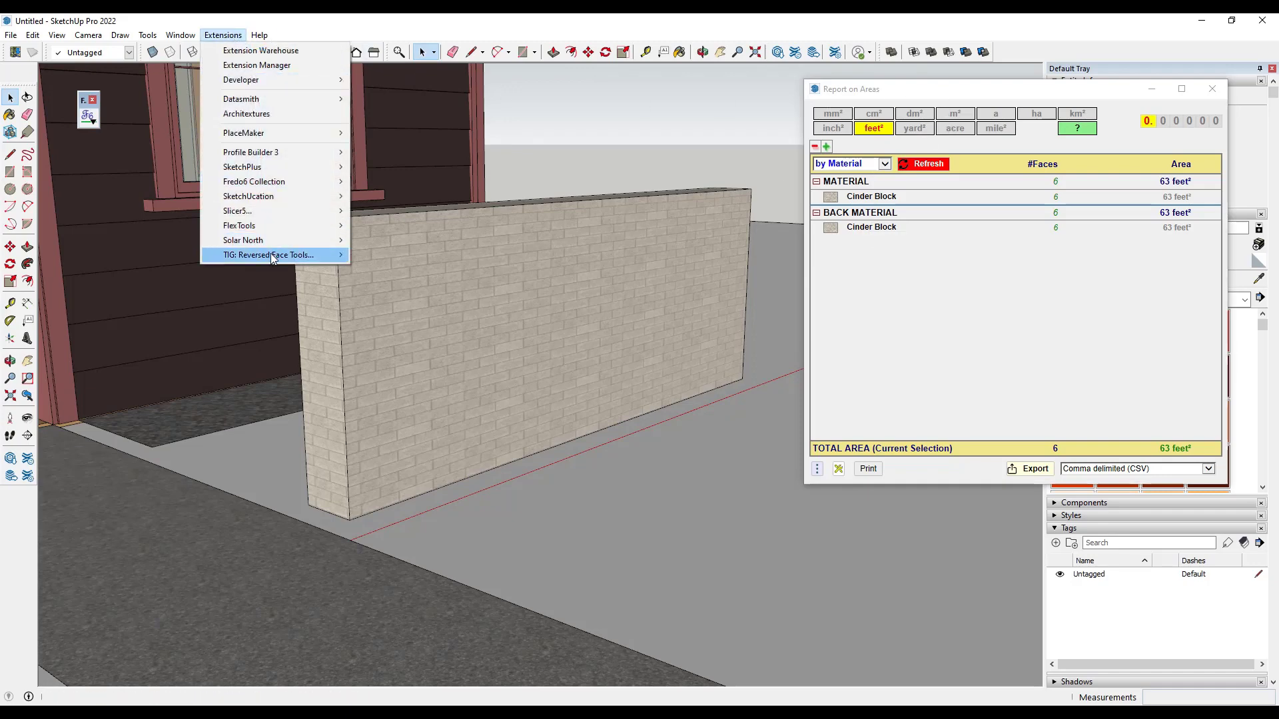
pyautogui.moveTo(270, 255)
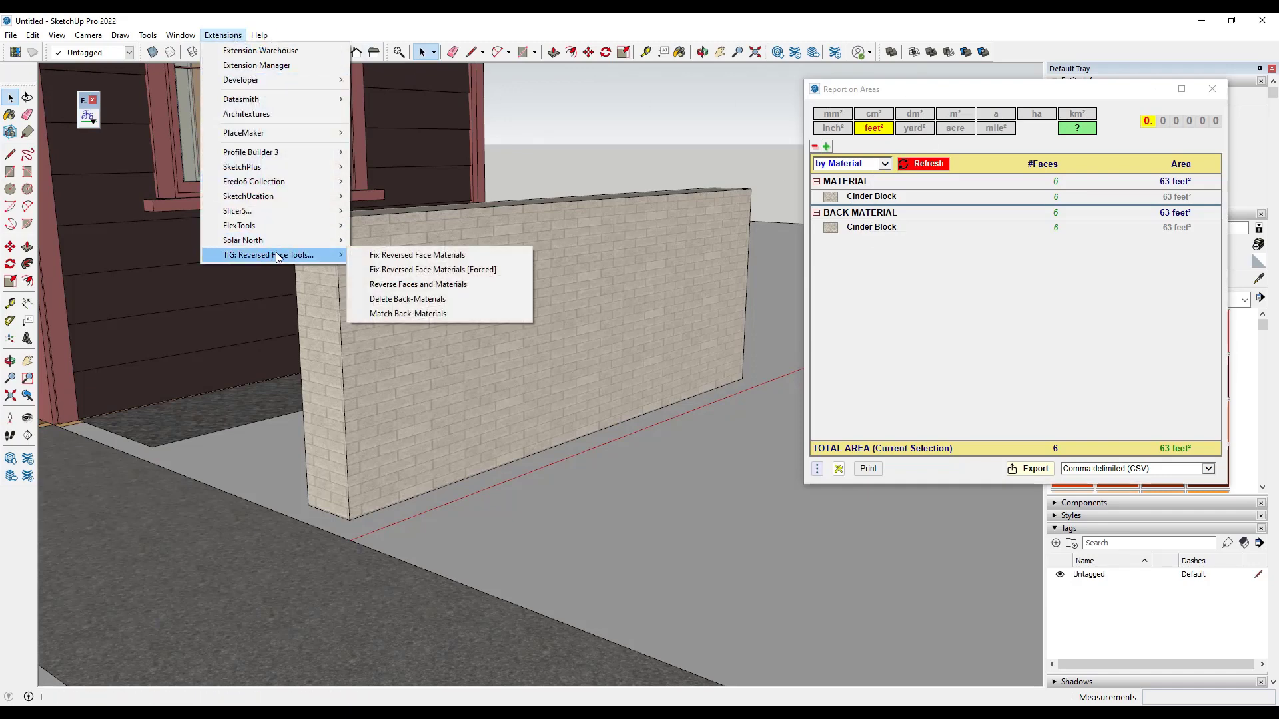
pyautogui.click(427, 301)
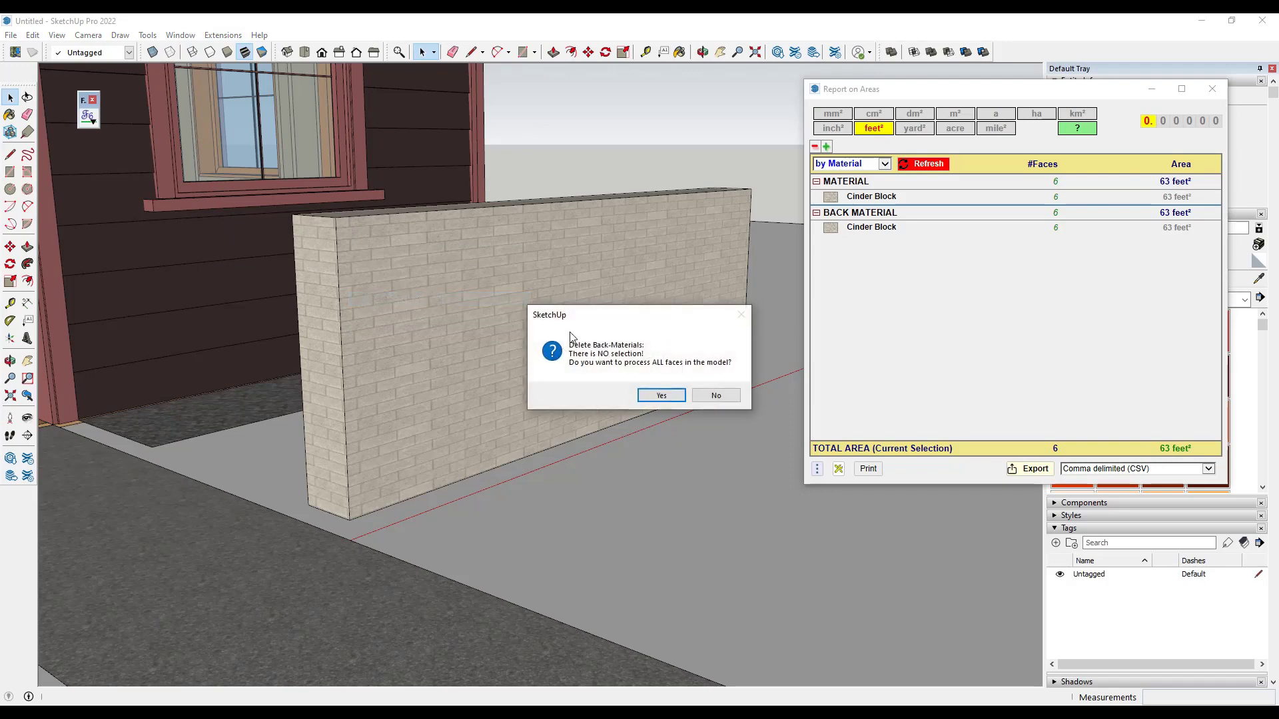
pyautogui.click(660, 396)
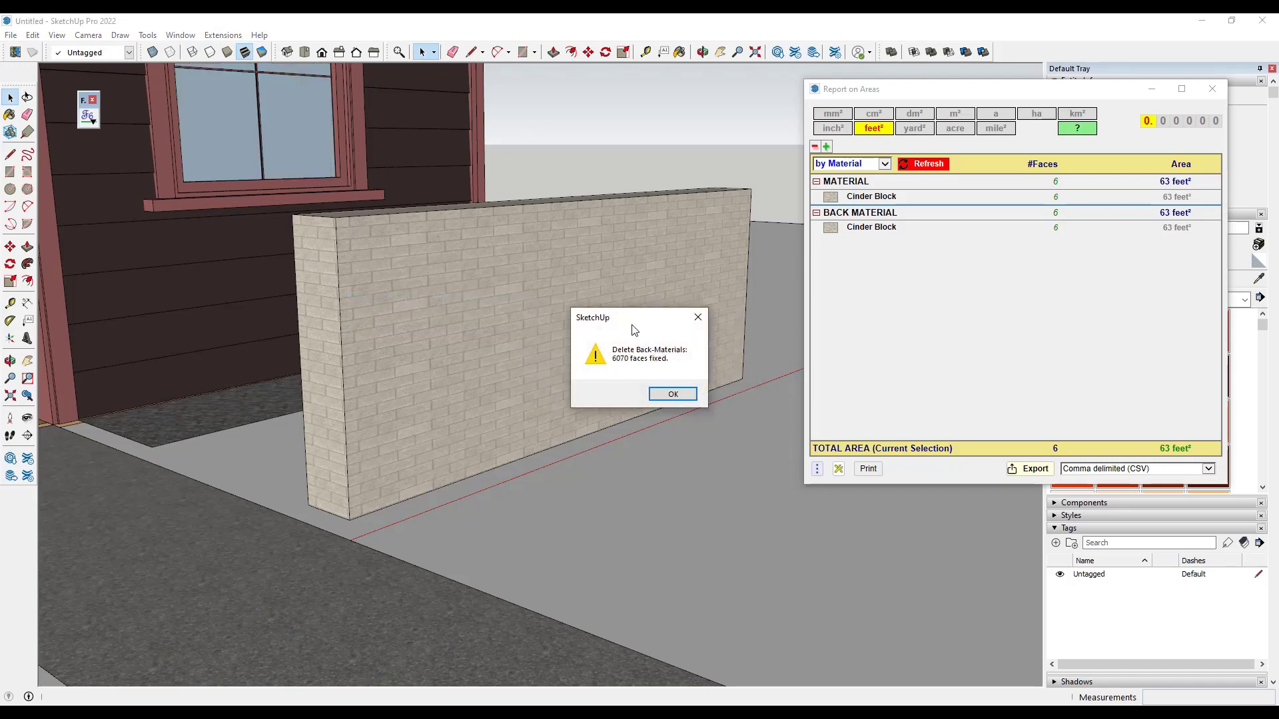
pyautogui.click(673, 394)
pyautogui.scroll(-4, 619, 287)
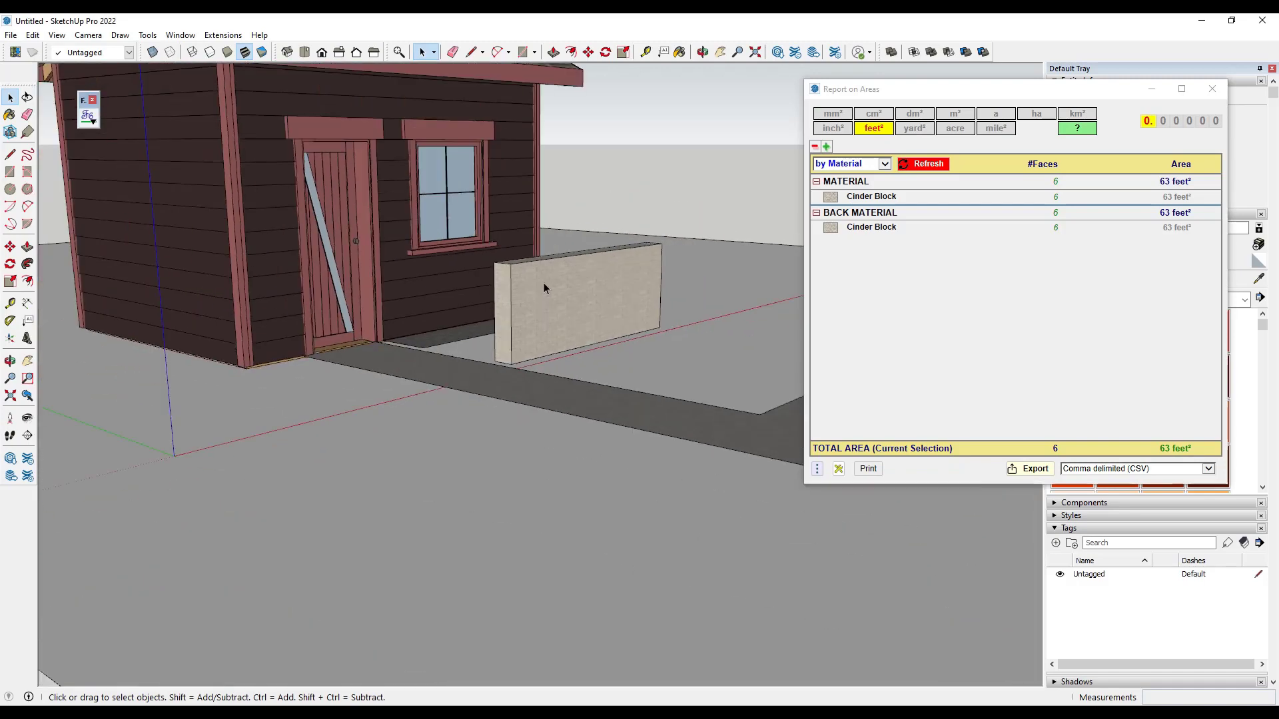
# Refresh the whole-model report so all 6,073 back faces show Default Material
pyautogui.click(939, 165)
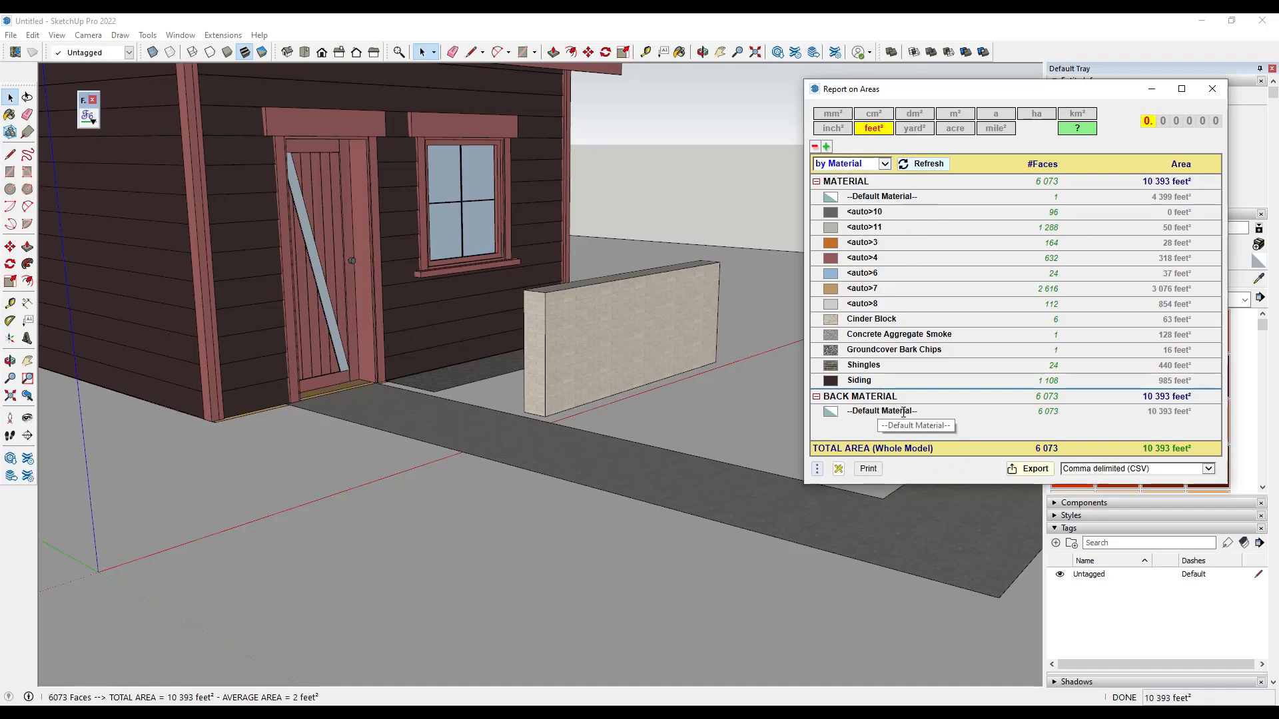
pyautogui.scroll(-3, 555, 330)
pyautogui.scroll(2, 704, 171)
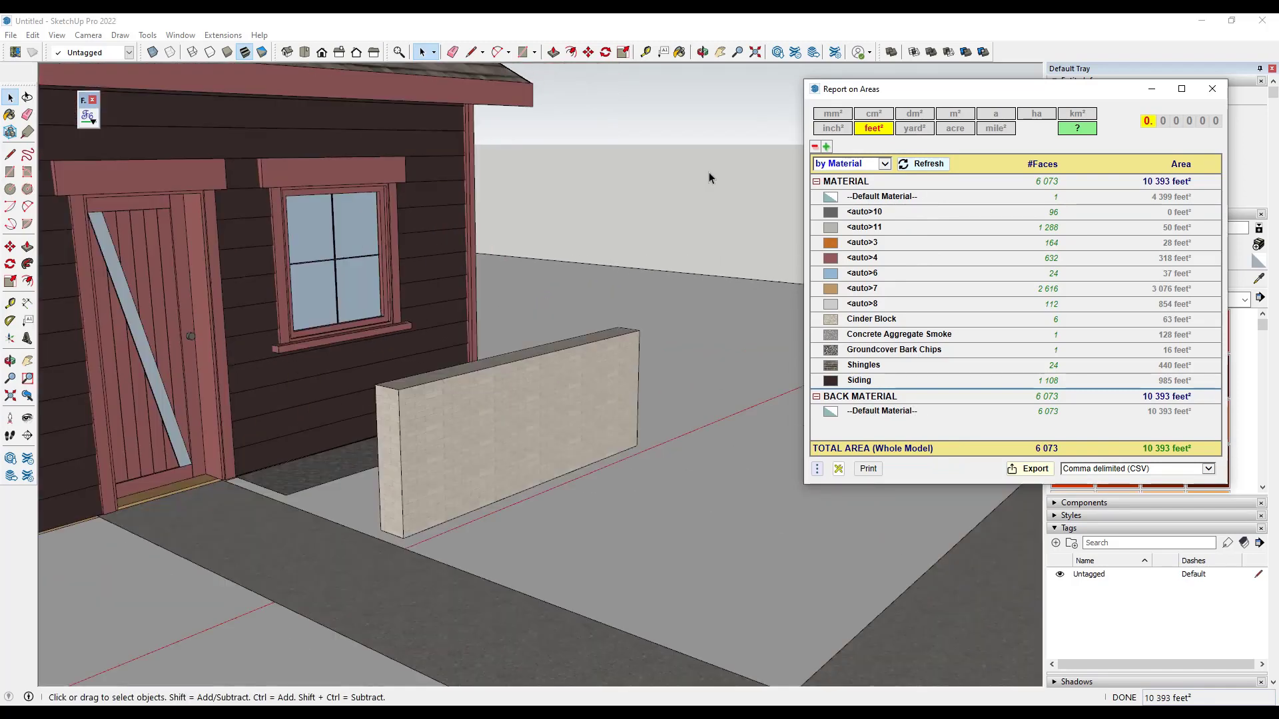
pyautogui.scroll(-3, 524, 234)
pyautogui.scroll(6, 377, 270)
pyautogui.scroll(2, 376, 270)
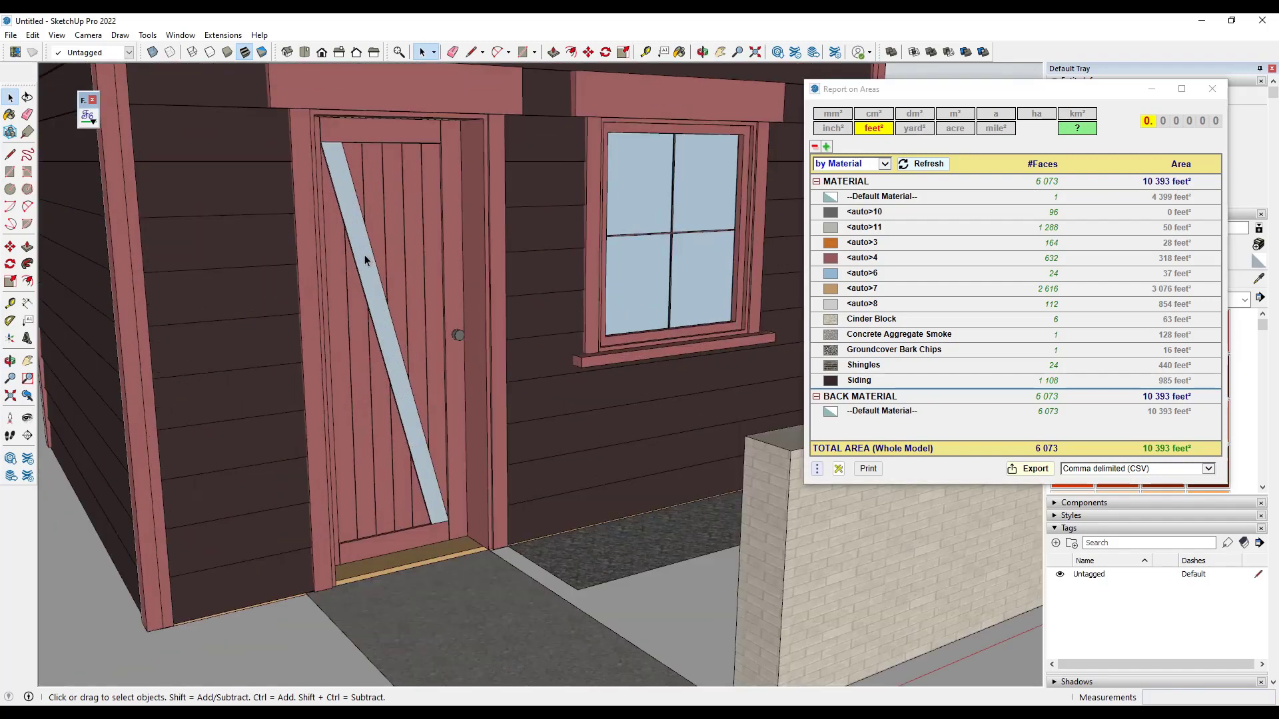
# Select the door face inside the house and orbit to a higher view of the shed
pyautogui.click(365, 255)
pyautogui.doubleClick(364, 242)
pyautogui.click(405, 279)
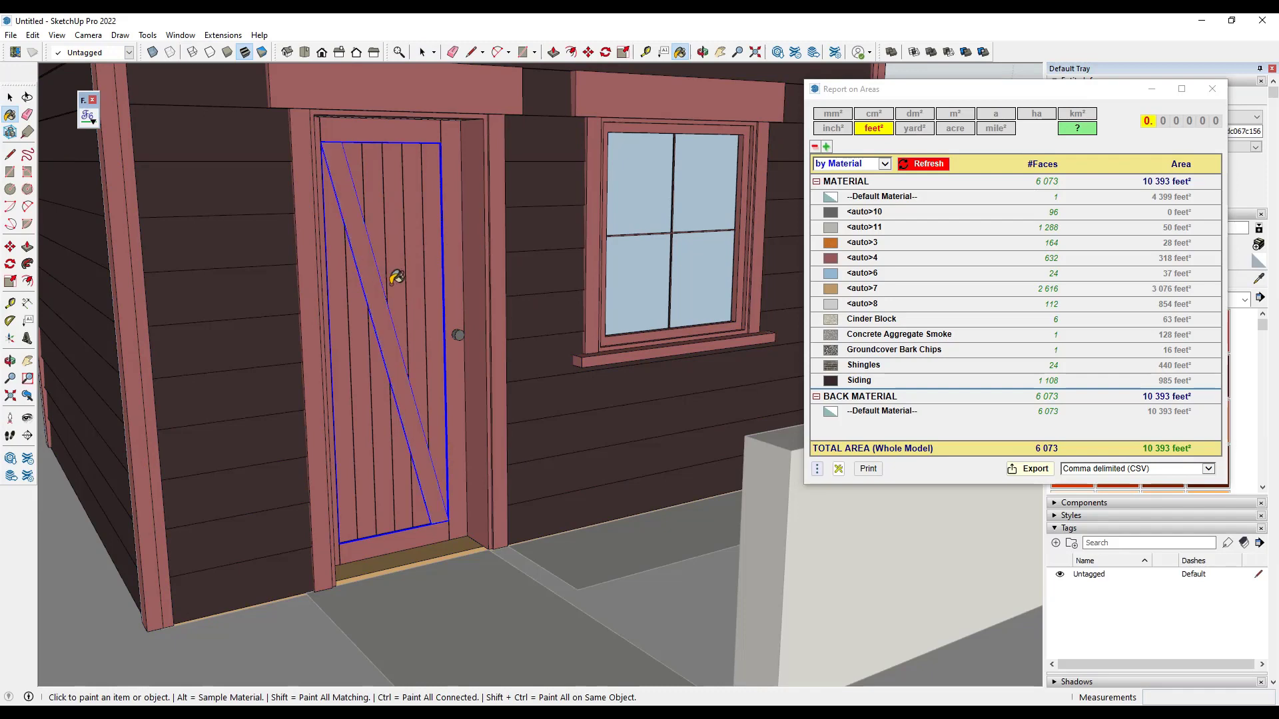
pyautogui.scroll(-3, 423, 300)
pyautogui.scroll(-5, 421, 289)
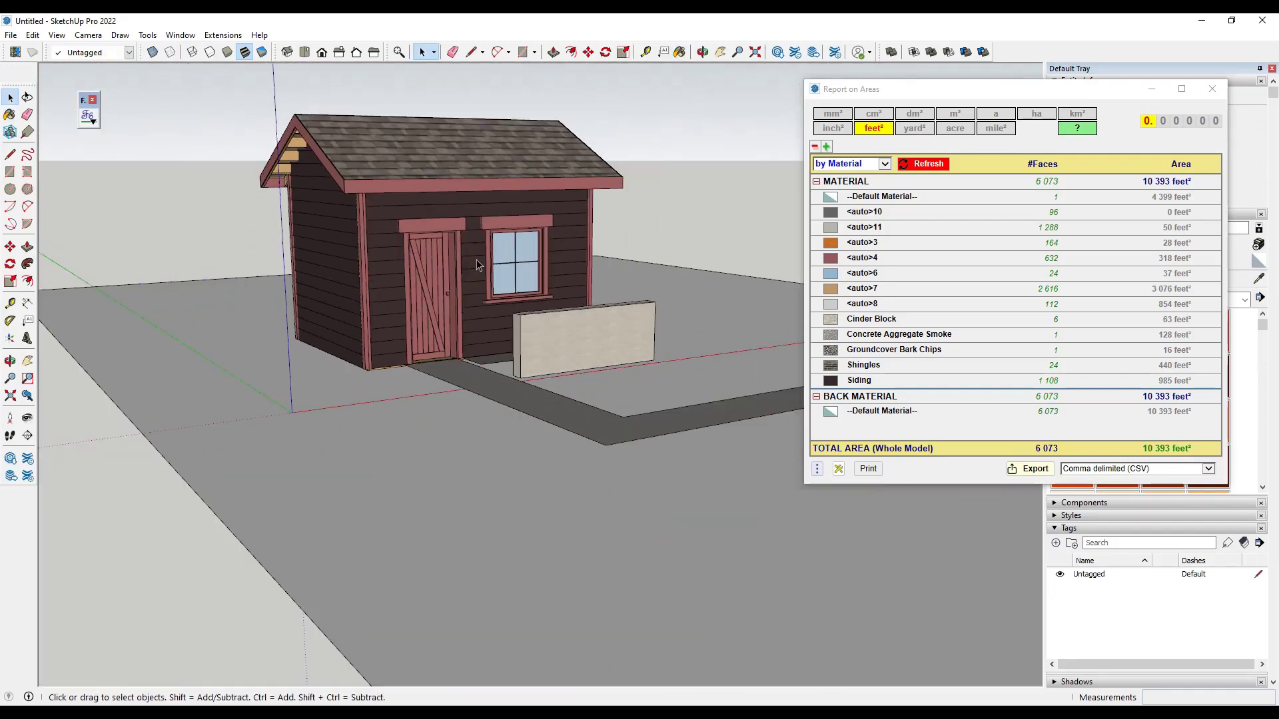
pyautogui.scroll(5, 598, 325)
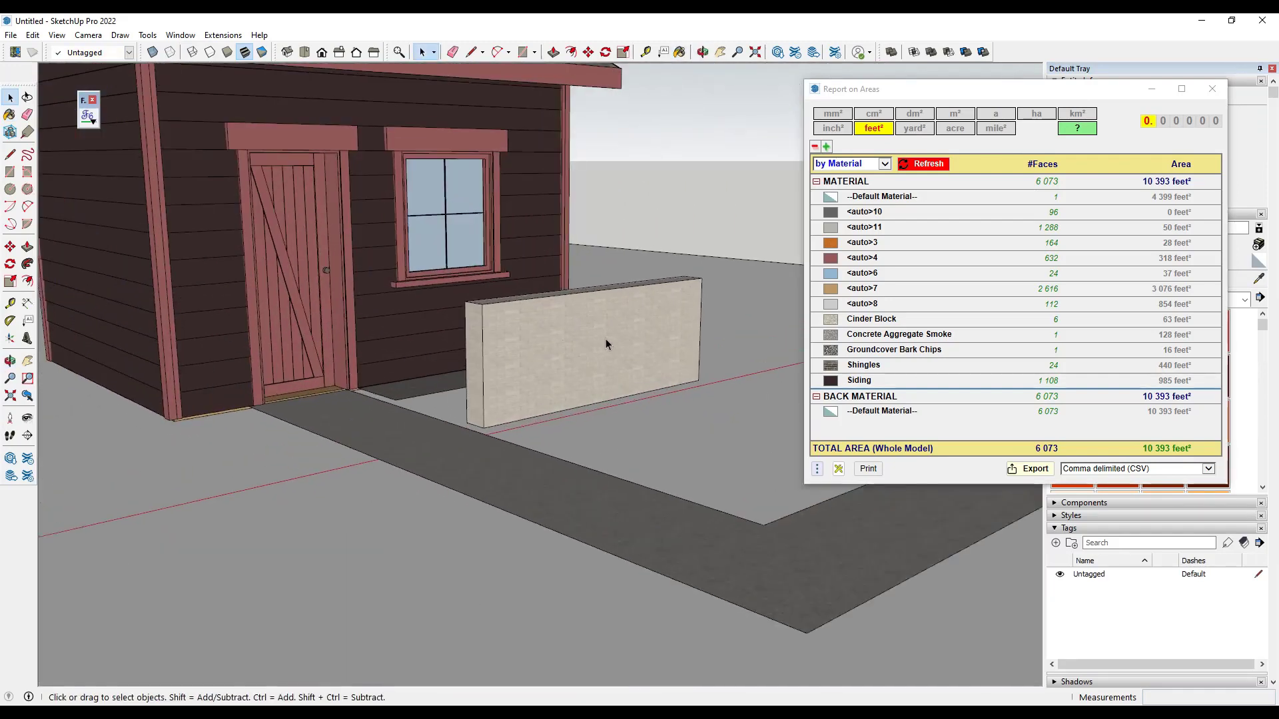
pyautogui.scroll(-4, 671, 257)
pyautogui.moveTo(538, 139); pyautogui.dragTo(601, 162, button='middle')
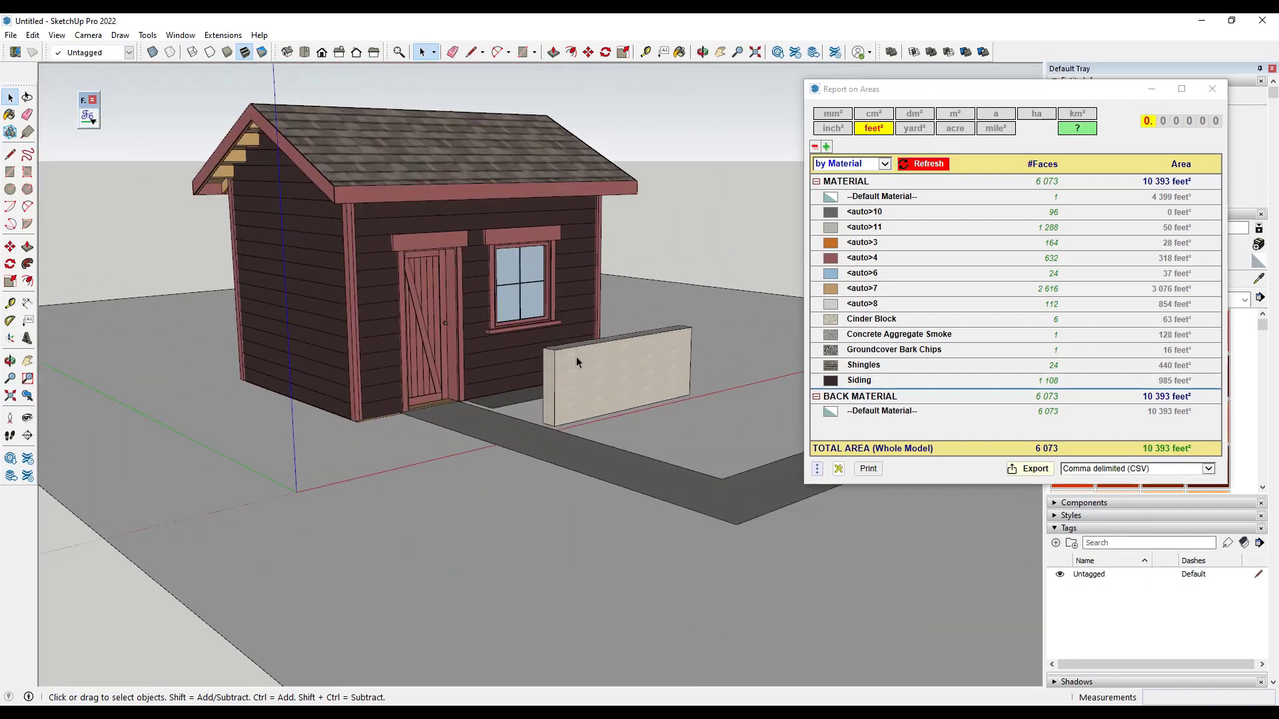
# Select the cinder-block wall's front and end faces
pyautogui.scroll(5, 615, 373)
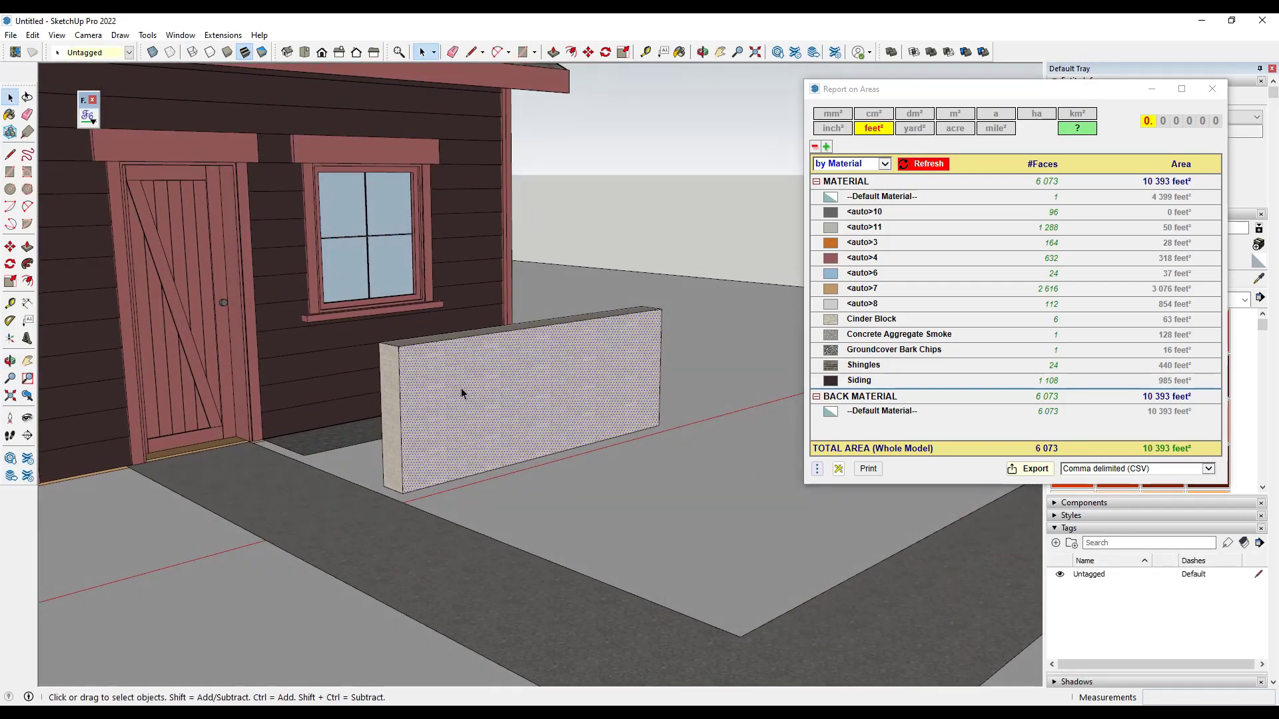
pyautogui.moveTo(426, 353); pyautogui.dragTo(477, 416, button='middle')
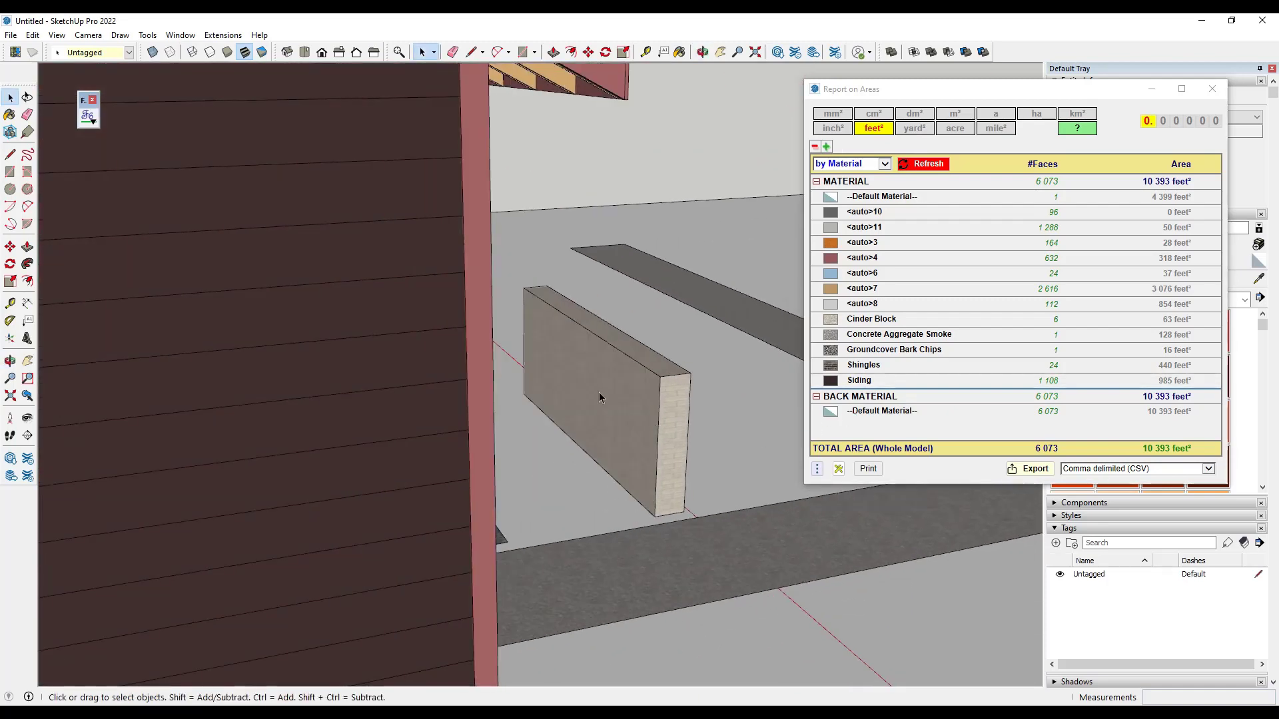
pyautogui.click(608, 393)
pyautogui.keyDown('shift'); pyautogui.click(673, 418); pyautogui.keyUp('shift')
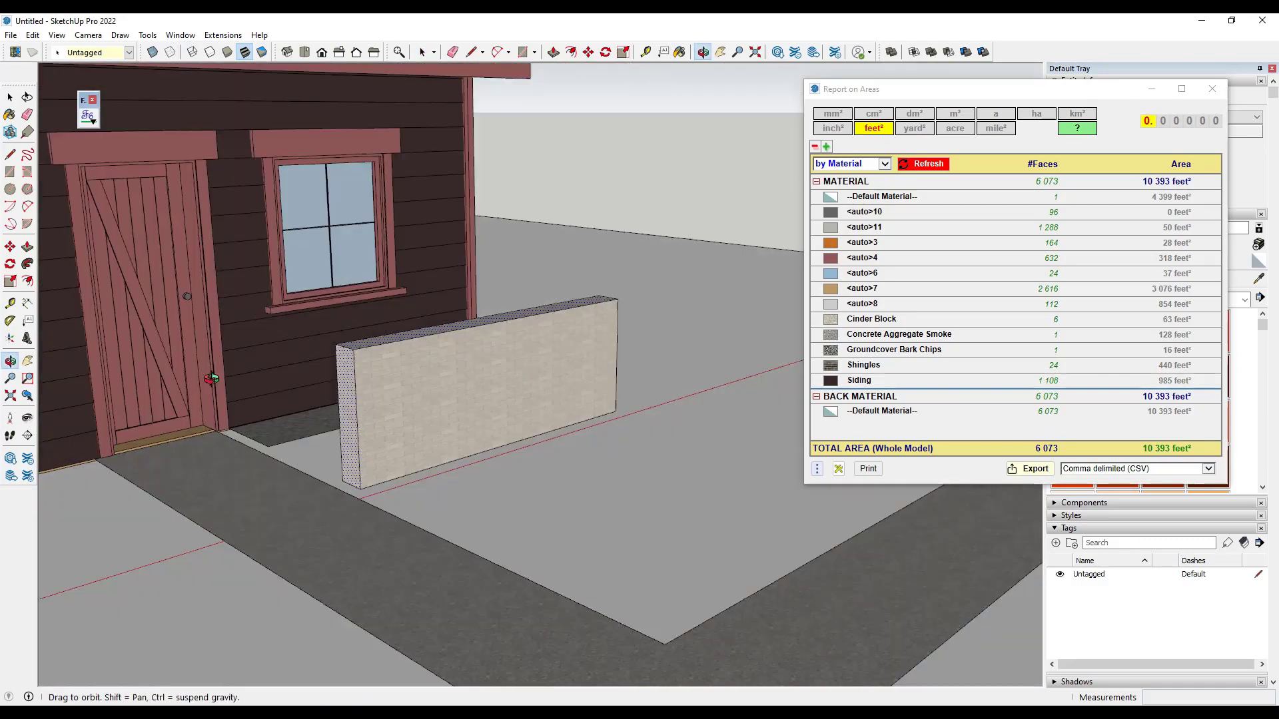
# Orbit to view the wall end-on and move the Report on Areas window left
pyautogui.moveTo(733, 399); pyautogui.dragTo(451, 353, button='middle')
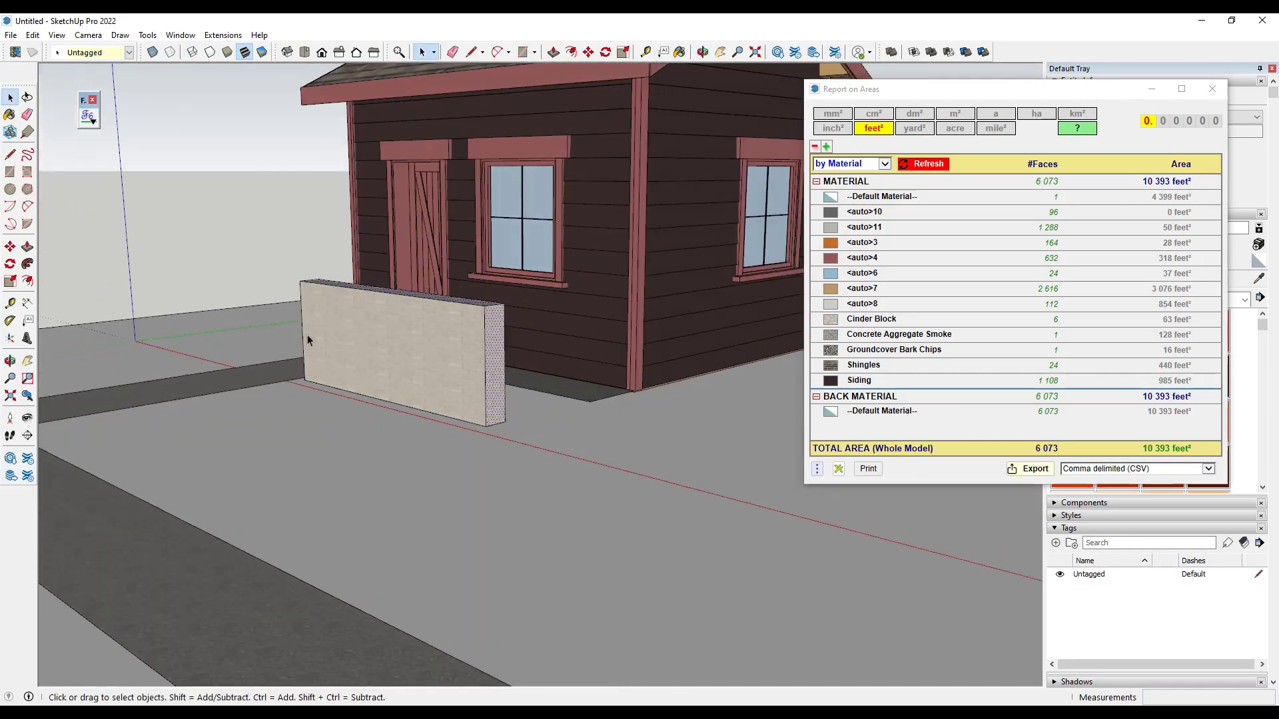
pyautogui.moveTo(286, 333); pyautogui.dragTo(757, 299, button='middle')
pyautogui.scroll(5, 671, 323)
pyautogui.moveTo(671, 323); pyautogui.dragTo(693, 300, button='middle')
pyautogui.moveTo(653, 373); pyautogui.dragTo(611, 392, button='middle')
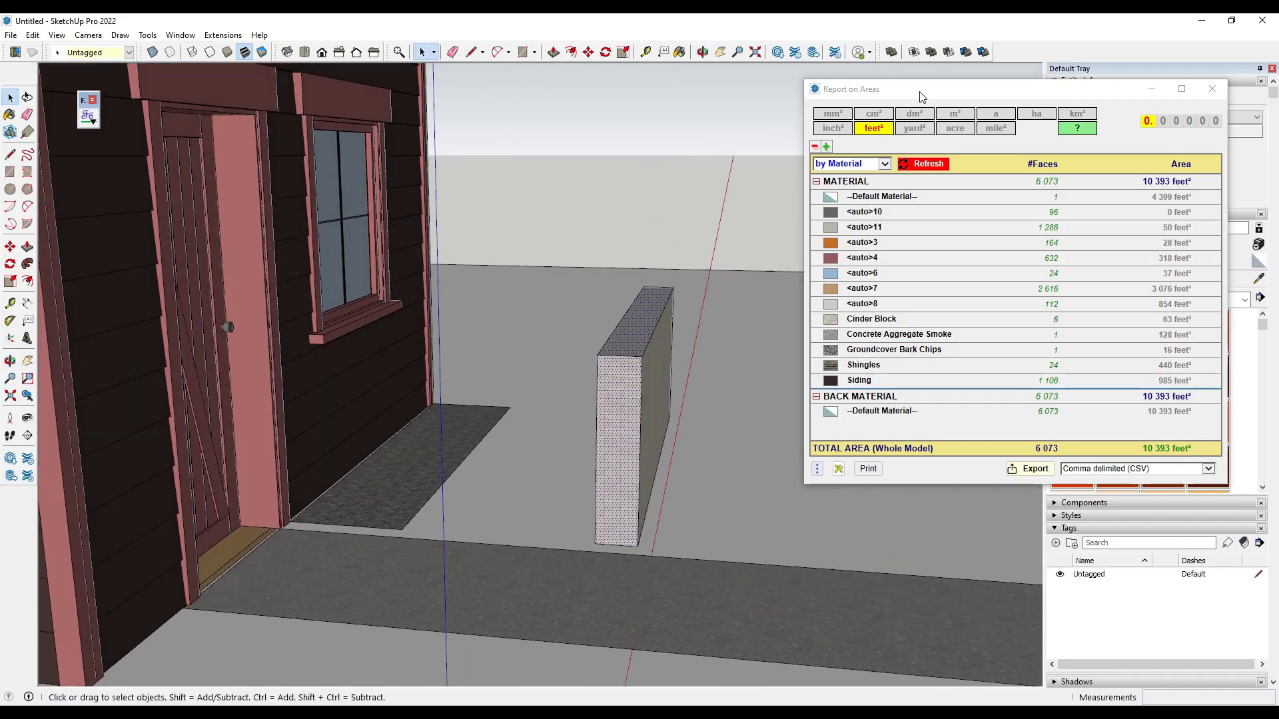
pyautogui.moveTo(922, 97); pyautogui.dragTo(864, 90)
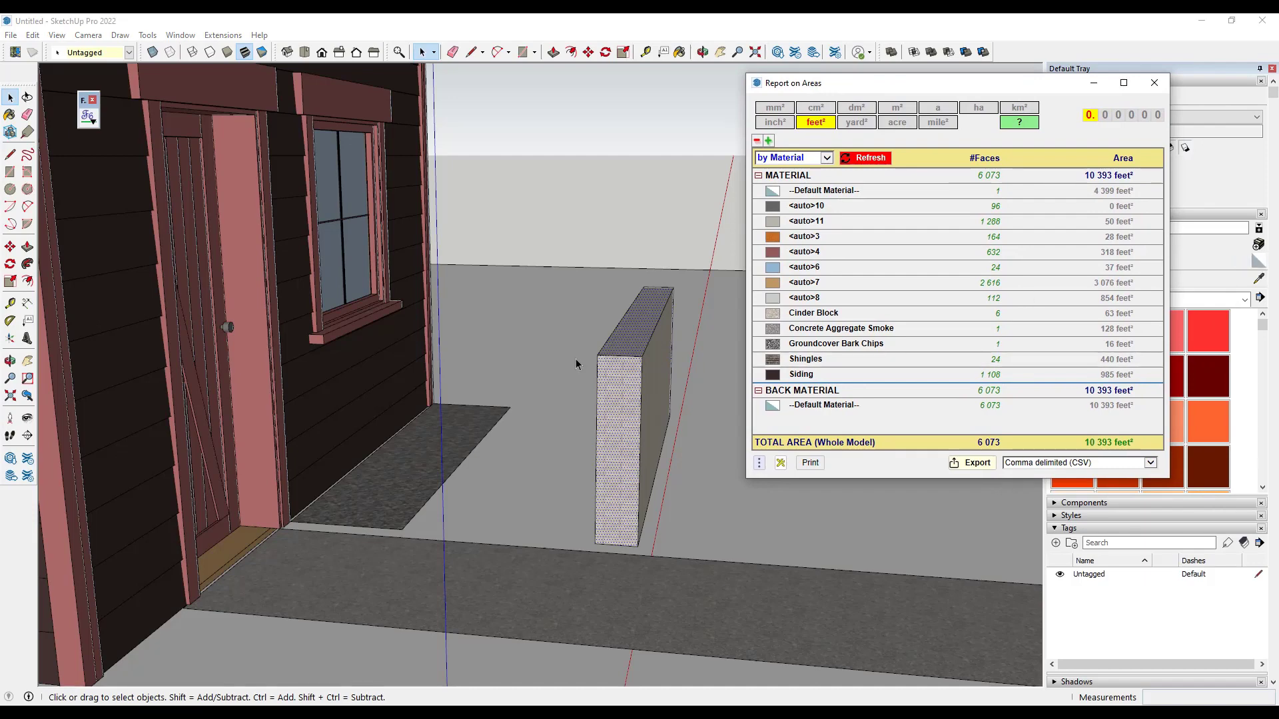
pyautogui.moveTo(593, 394)
pyautogui.mouseDown(button='middle')
pyautogui.moveTo(719, 383)
pyautogui.moveTo(733, 326)
pyautogui.mouseUp(button='middle')
# Paint the wall's end and back faces with Default material
pyautogui.press('b')
pyautogui.click(653, 342)
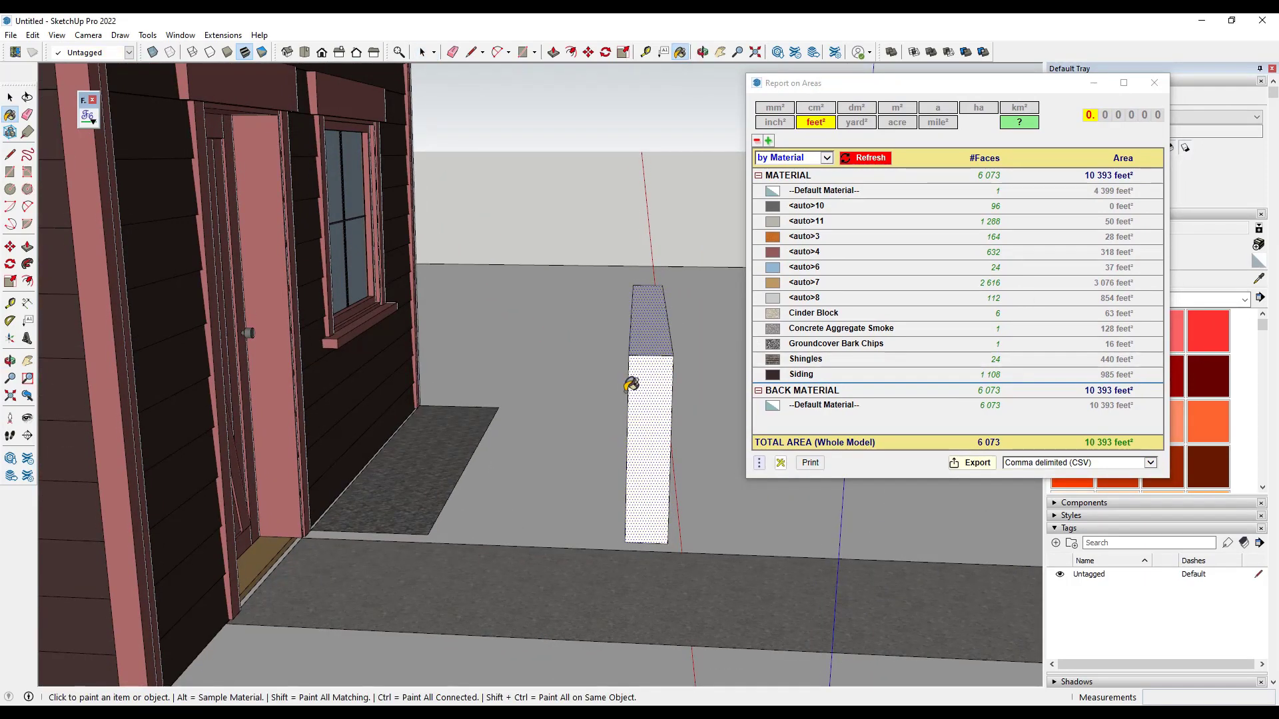
pyautogui.press('o')
pyautogui.moveTo(654, 373)
pyautogui.mouseDown()
pyautogui.moveTo(688, 386)
pyautogui.moveTo(453, 376)
pyautogui.moveTo(433, 363)
pyautogui.moveTo(443, 316)
pyautogui.moveTo(571, 339)
pyautogui.mouseUp()
pyautogui.press('b')
pyautogui.click(866, 158)
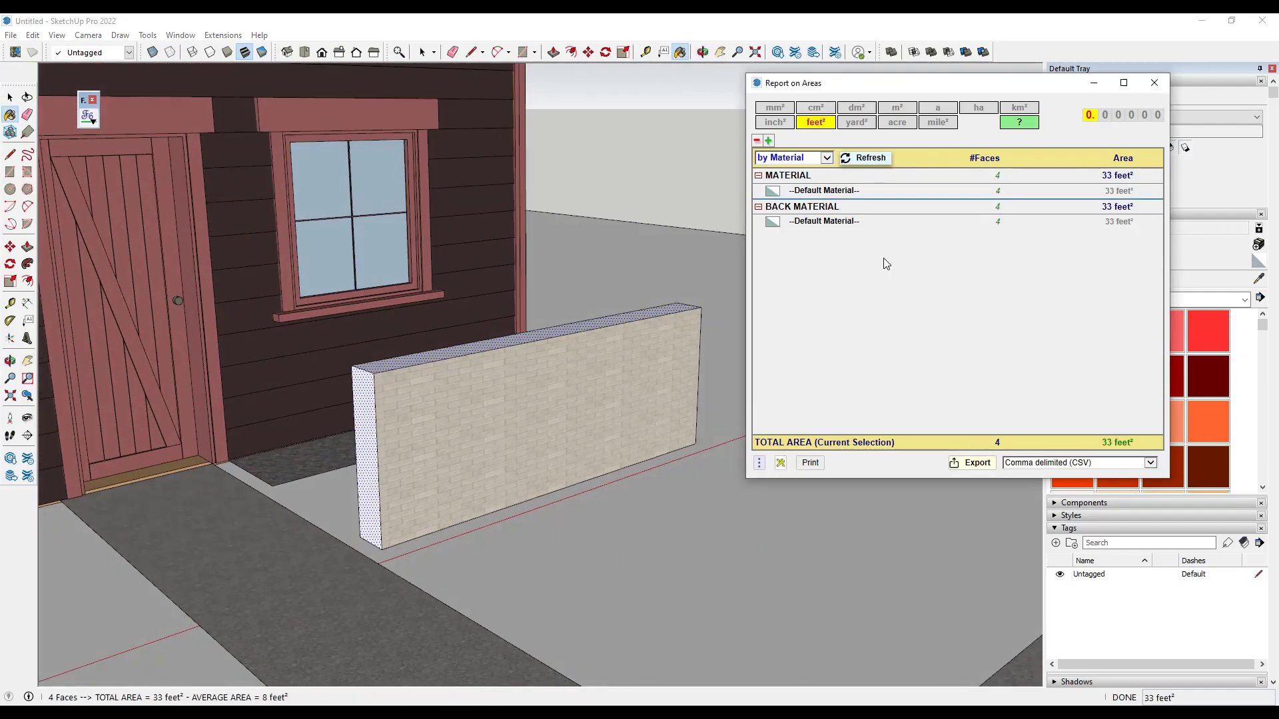
# Clear the selection and refresh the whole-model report, showing Cinder Block at 29 feet²
pyautogui.press('space')
pyautogui.click(730, 174)
pyautogui.click(866, 158)
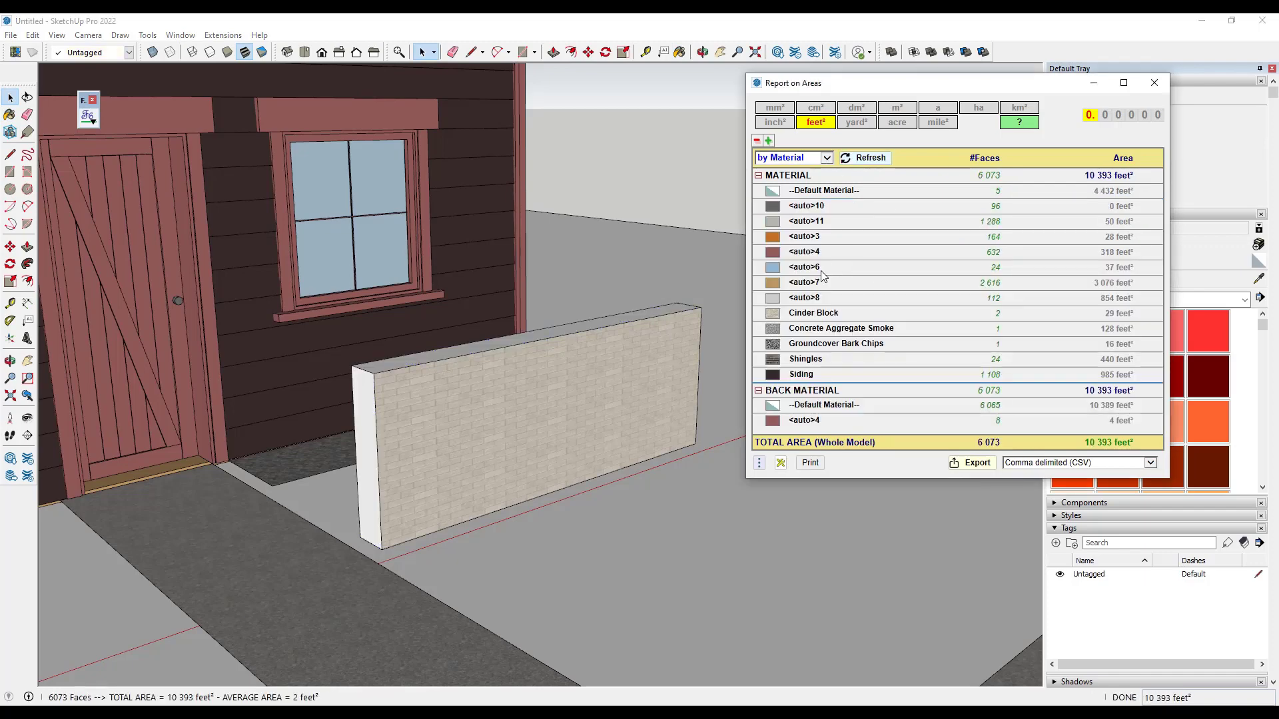
pyautogui.moveTo(405, 378); pyautogui.dragTo(420, 375, button='middle')
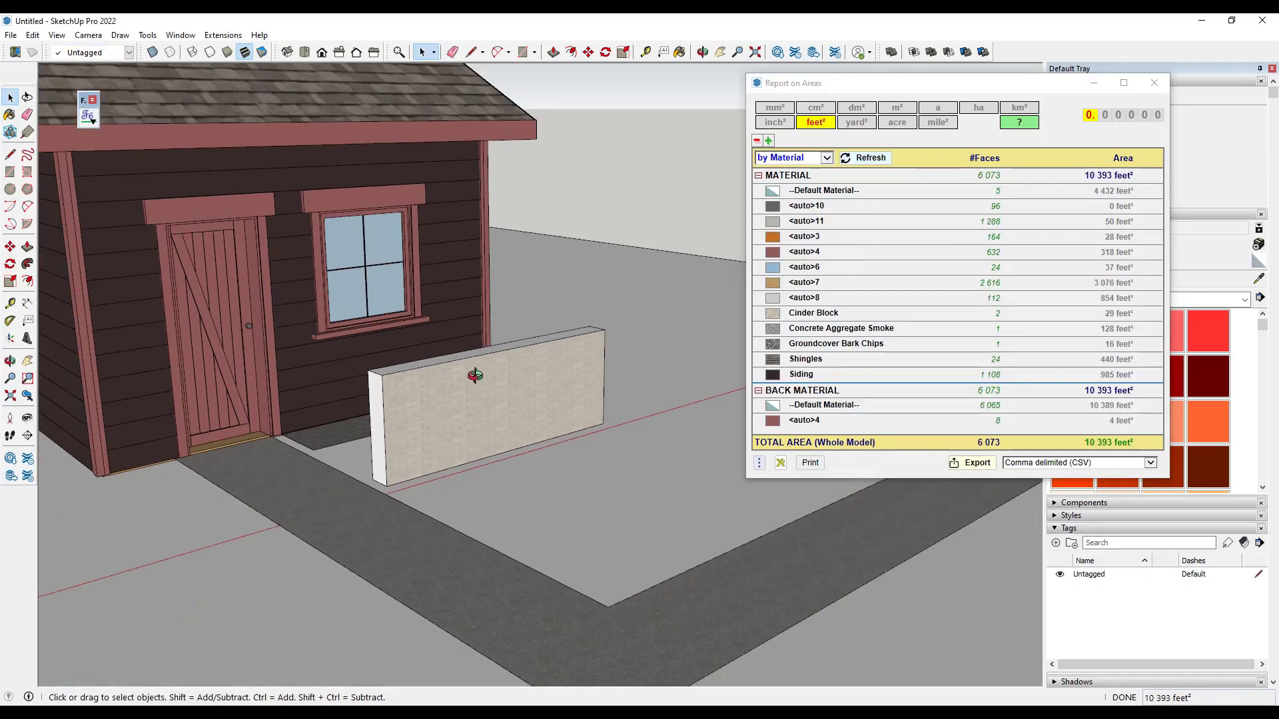
pyautogui.scroll(2, 429, 377)
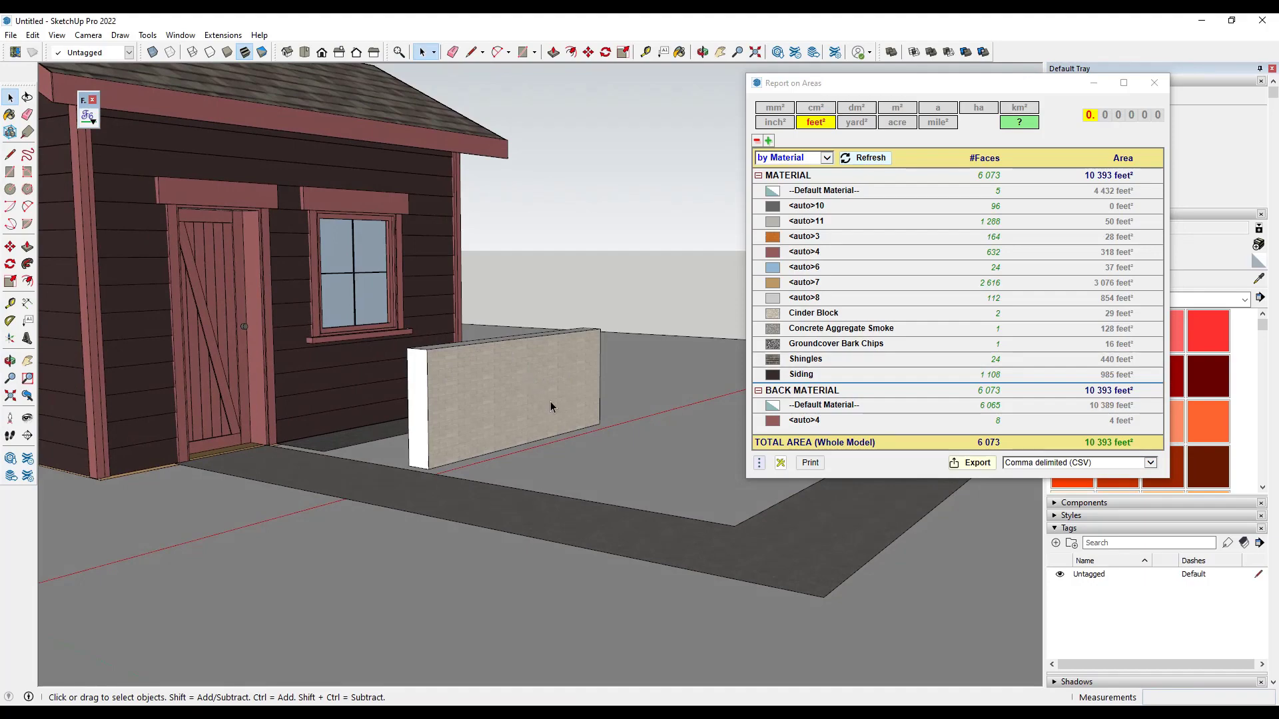
pyautogui.scroll(-3, 546, 407)
pyautogui.moveTo(542, 409); pyautogui.dragTo(426, 407, button='middle')
pyautogui.scroll(5, 506, 397)
# Orbit around the shed to check the wall's white end face
pyautogui.press('space')
pyautogui.scroll(-2, 582, 398)
pyautogui.scroll(2, 584, 390)
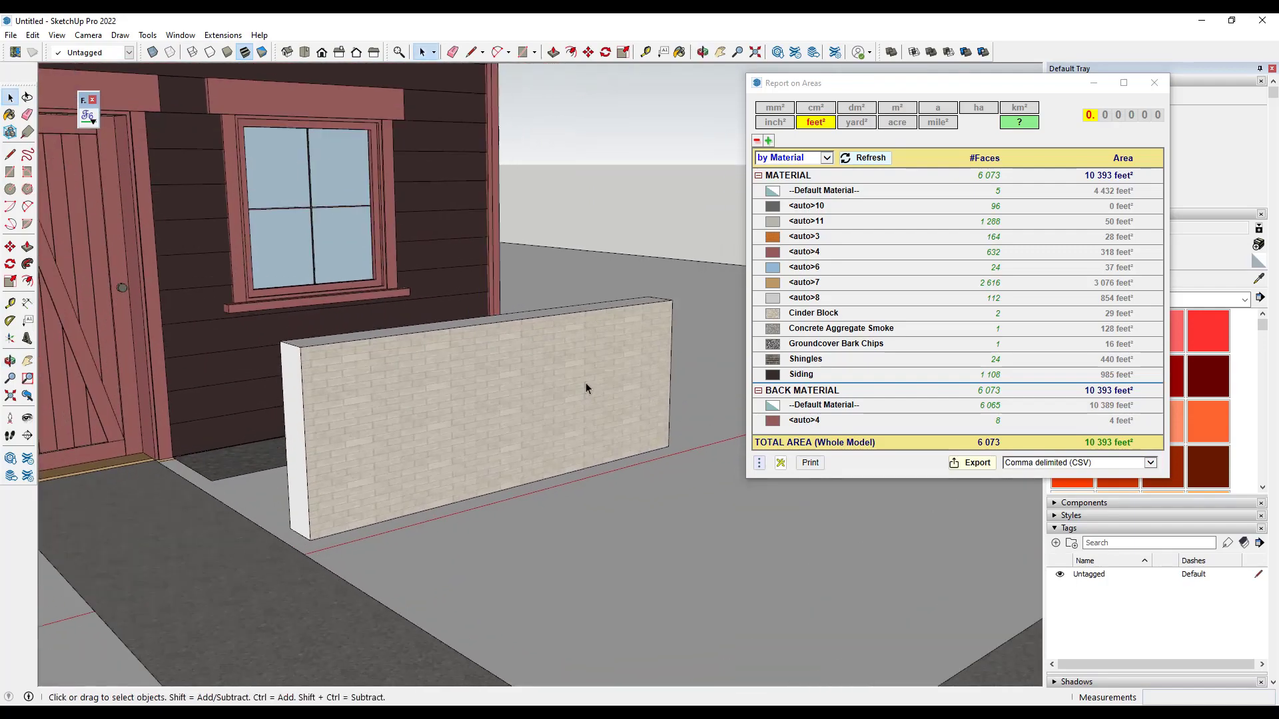
pyautogui.moveTo(494, 376); pyautogui.dragTo(465, 397, button='middle')
pyautogui.scroll(-6, 465, 392)
pyautogui.moveTo(520, 363); pyautogui.dragTo(533, 366, button='middle')
pyautogui.scroll(4, 492, 441)
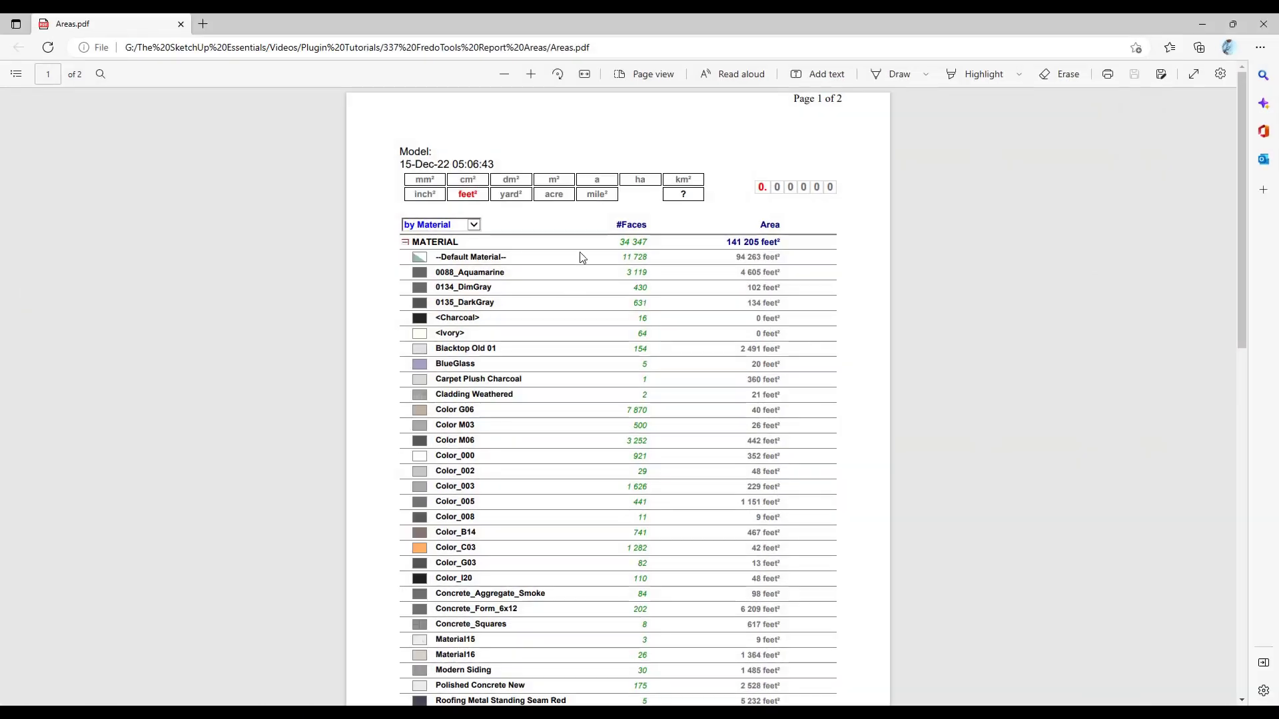
# Scroll through the Areas.pdf material quantities, then close the PDF to return to SketchUp
pyautogui.scroll(-4, 435, 264)
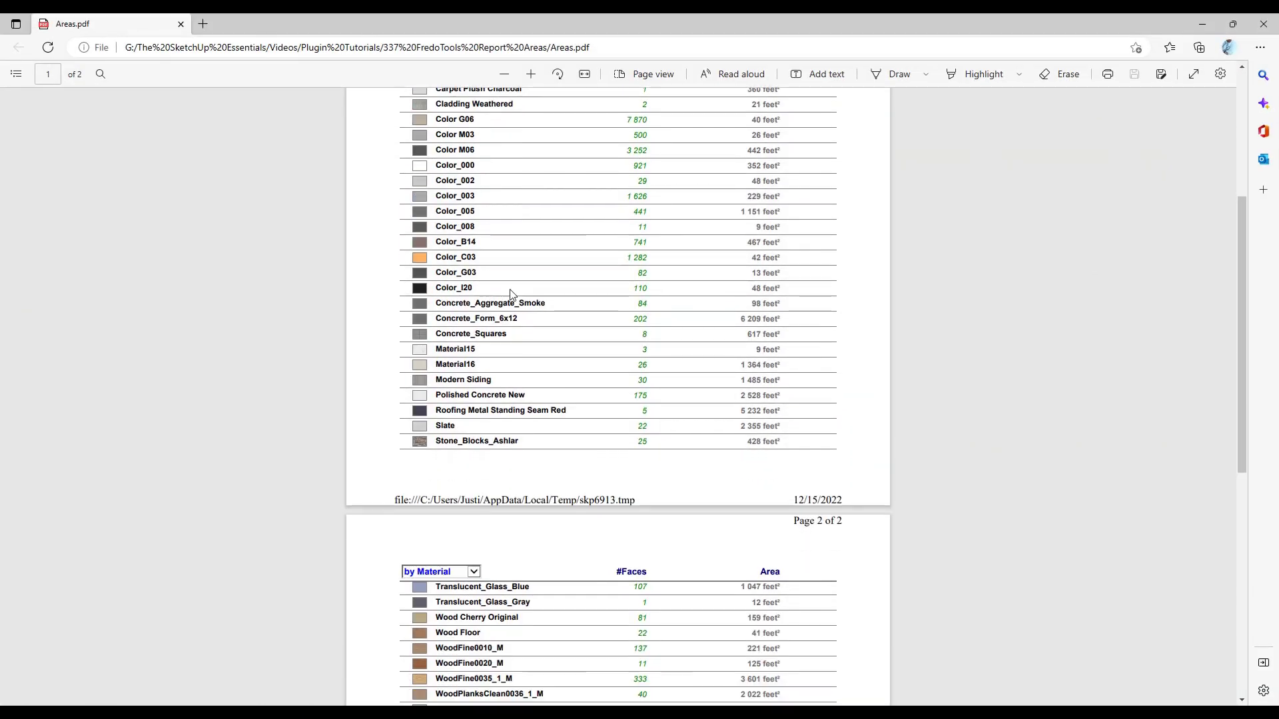
pyautogui.scroll(-7, 559, 363)
pyautogui.scroll(6, 631, 319)
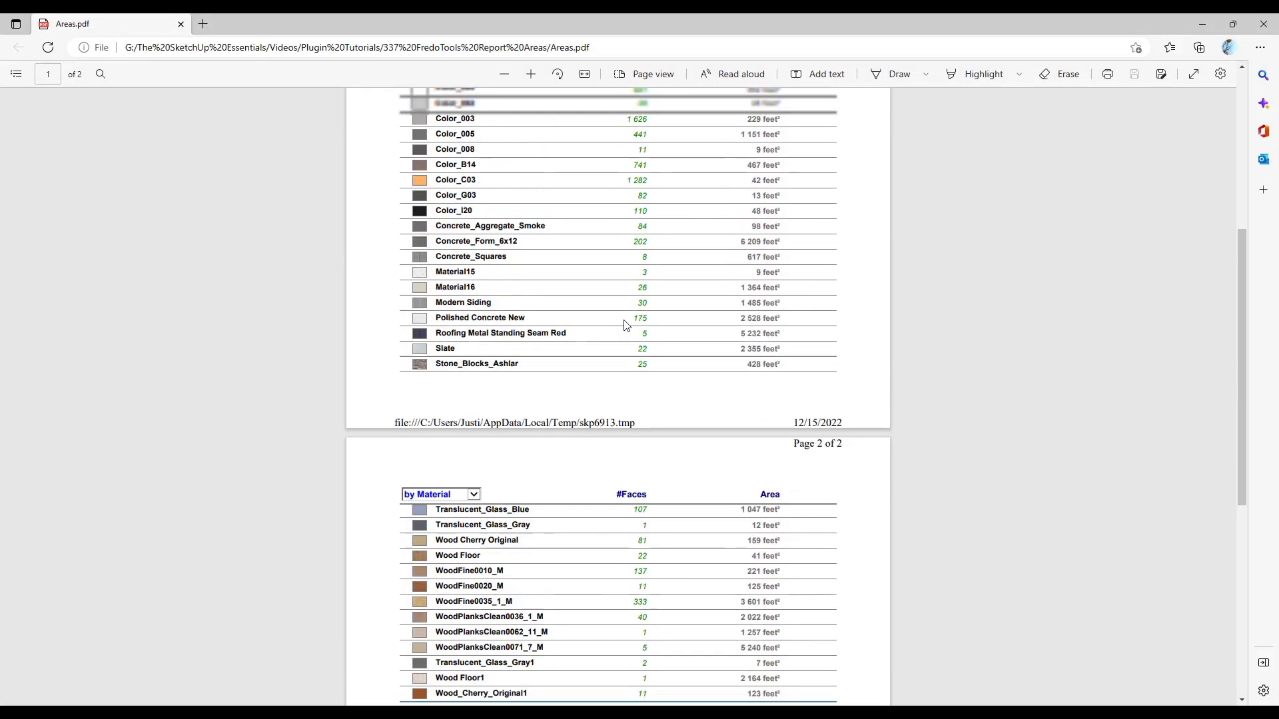
pyautogui.scroll(5, 573, 300)
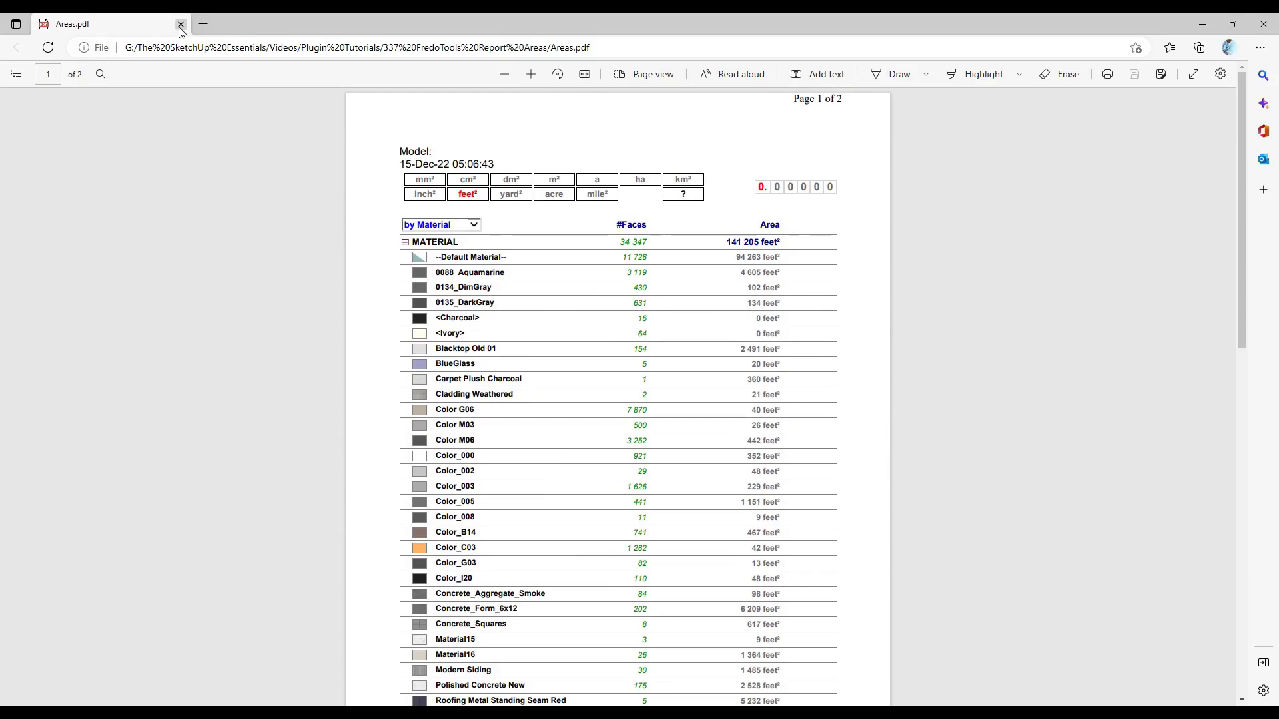
pyautogui.click(180, 25)
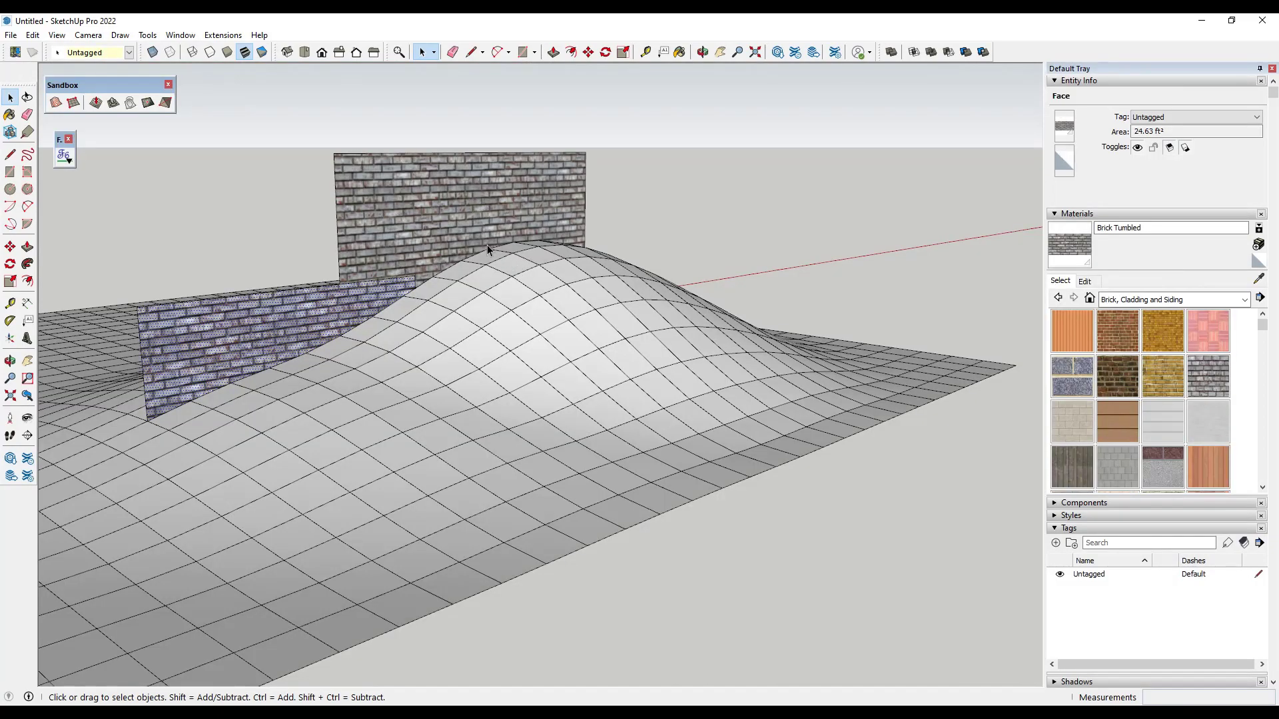
# Orbit around the brick walls and terrain and select the brick wall face
pyautogui.moveTo(486, 246); pyautogui.dragTo(457, 206, button='middle')
pyautogui.scroll(5, 403, 306)
pyautogui.press('e')
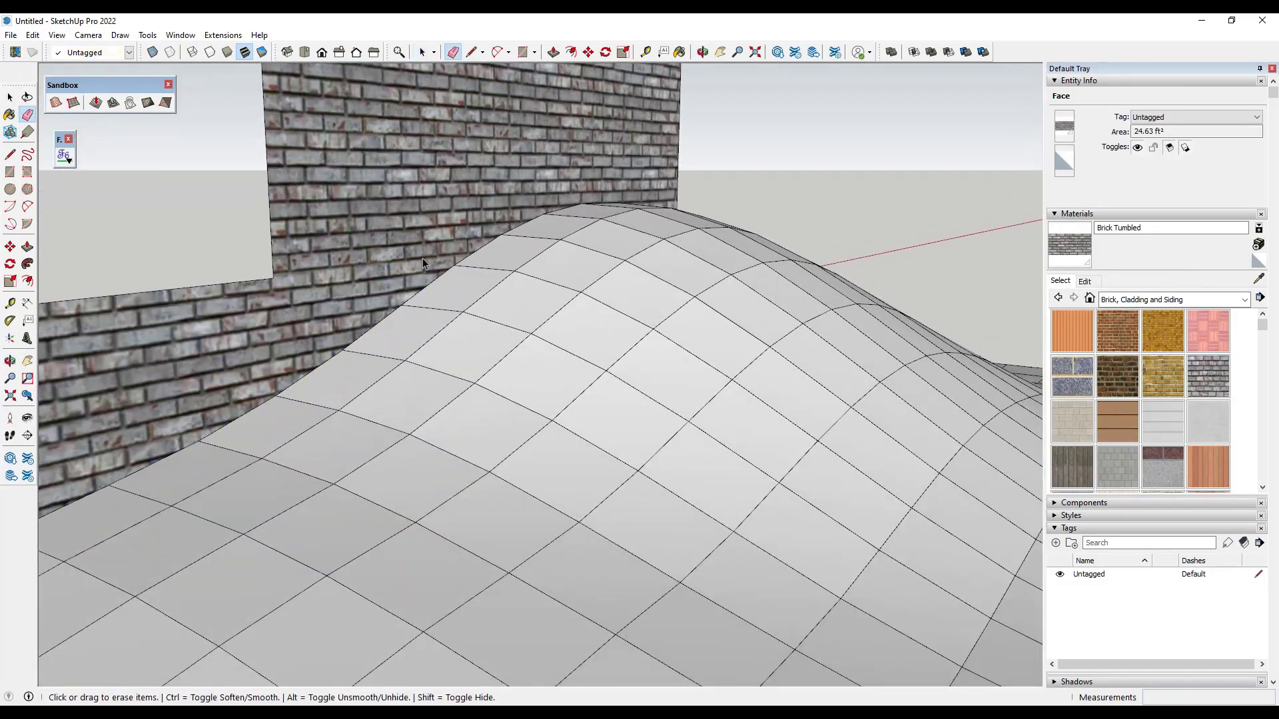
pyautogui.scroll(-5, 423, 257)
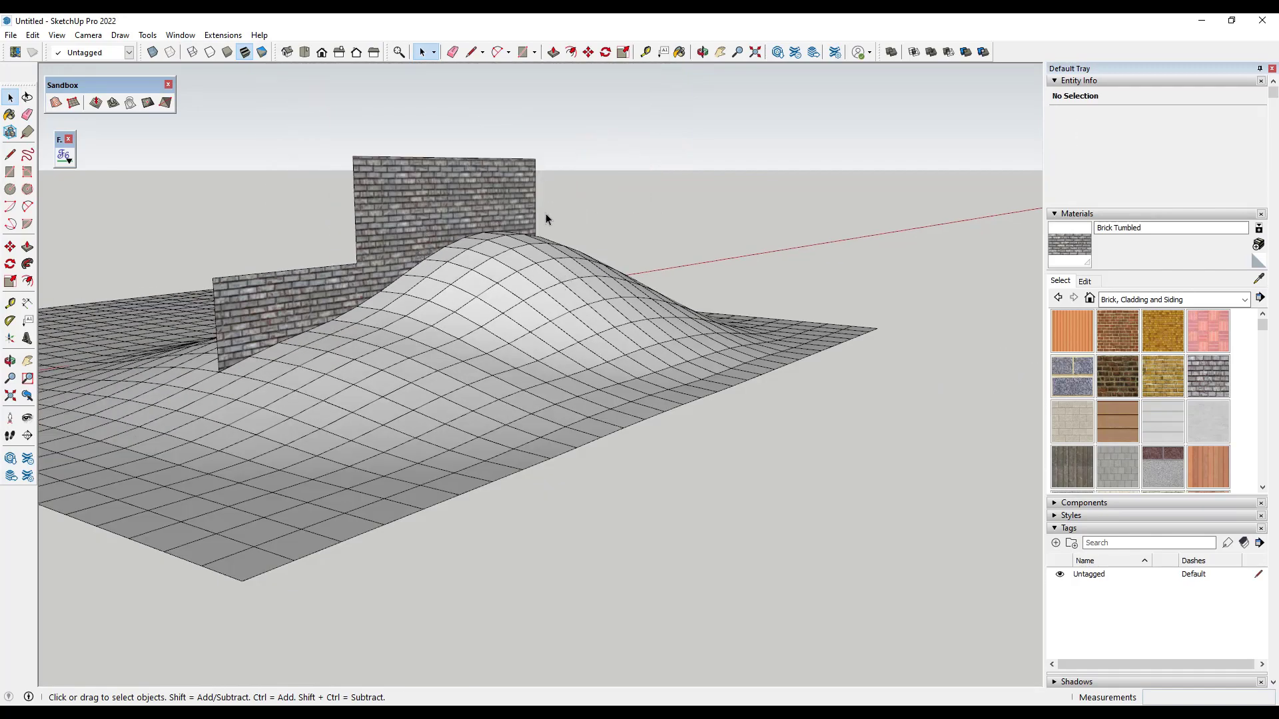
pyautogui.scroll(3, 254, 301)
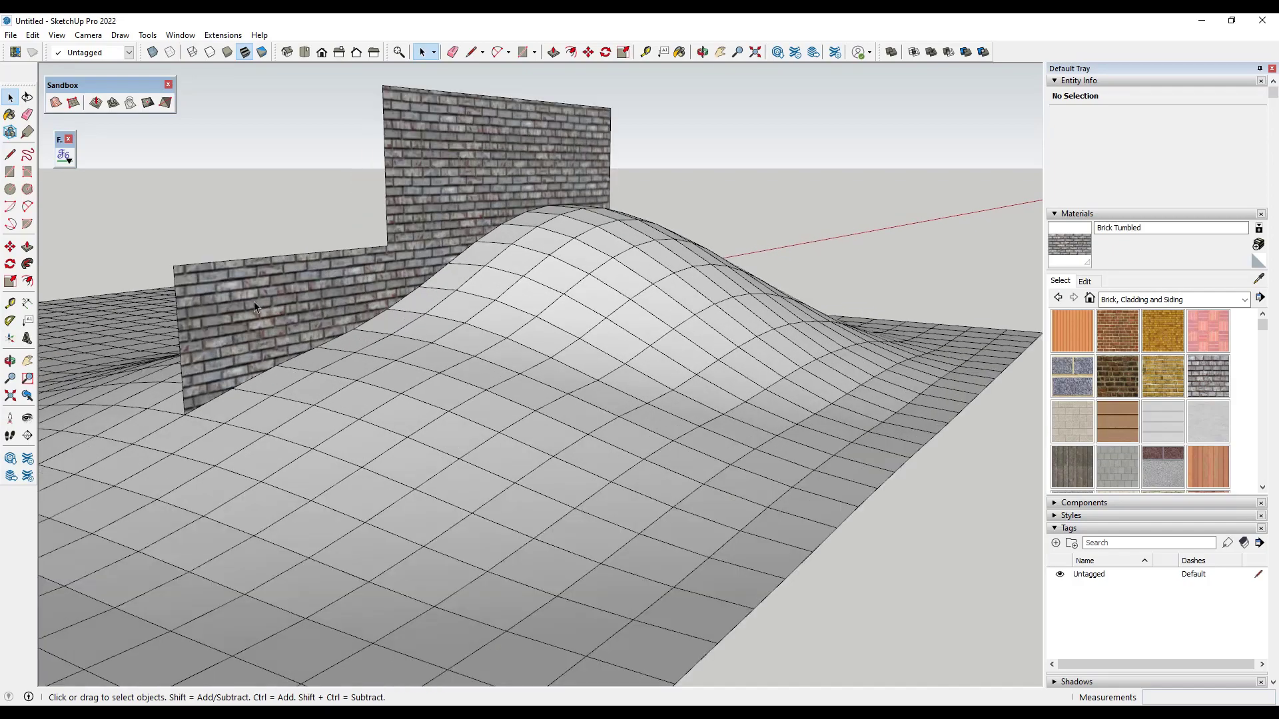
pyautogui.moveTo(254, 301); pyautogui.dragTo(381, 265, button='middle')
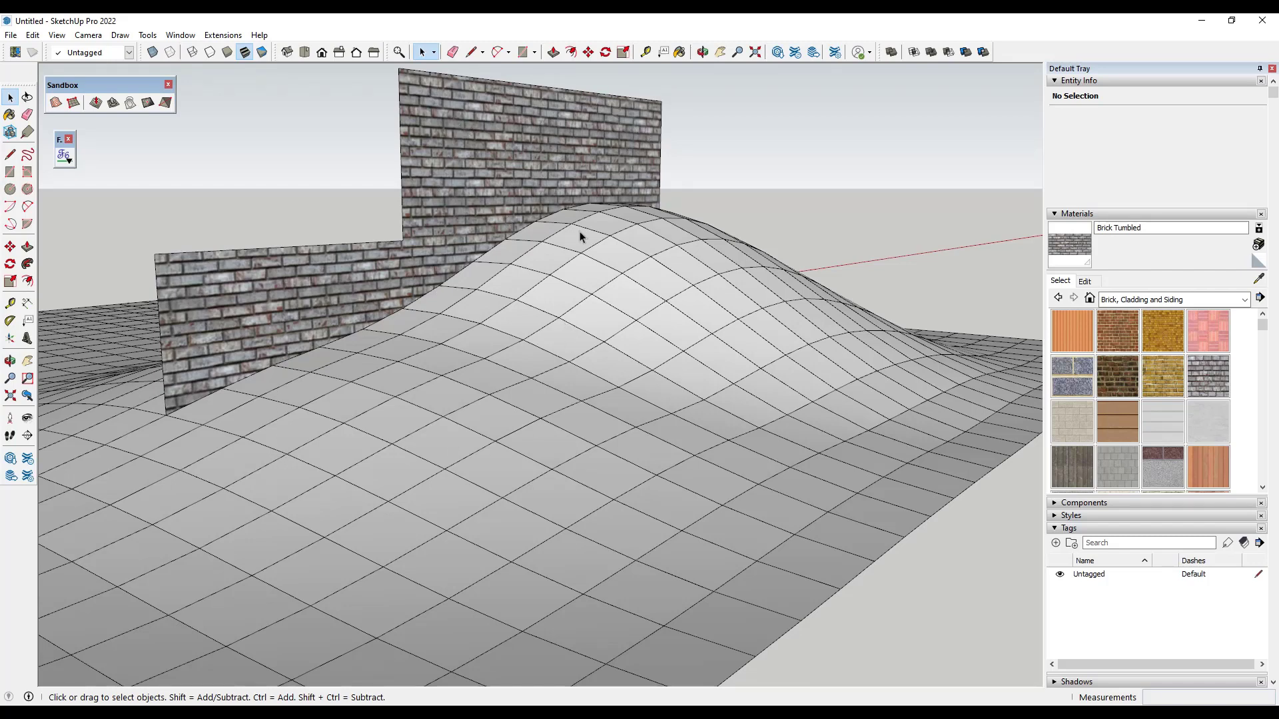
pyautogui.scroll(-4, 559, 279)
pyautogui.moveTo(557, 250); pyautogui.dragTo(507, 227, button='middle')
pyautogui.click(507, 228)
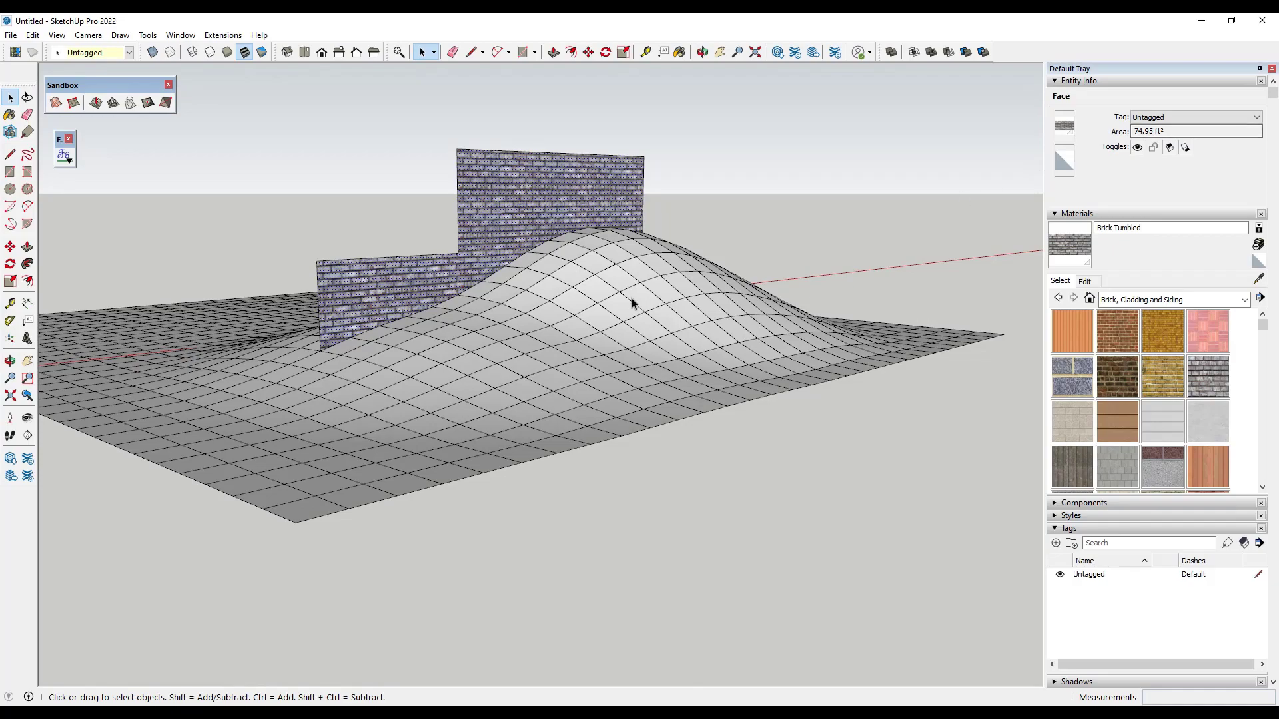
# Orbit beneath the terrain mound to see how much brick wall lies below grade
pyautogui.moveTo(585, 442); pyautogui.dragTo(722, 291, button='middle')
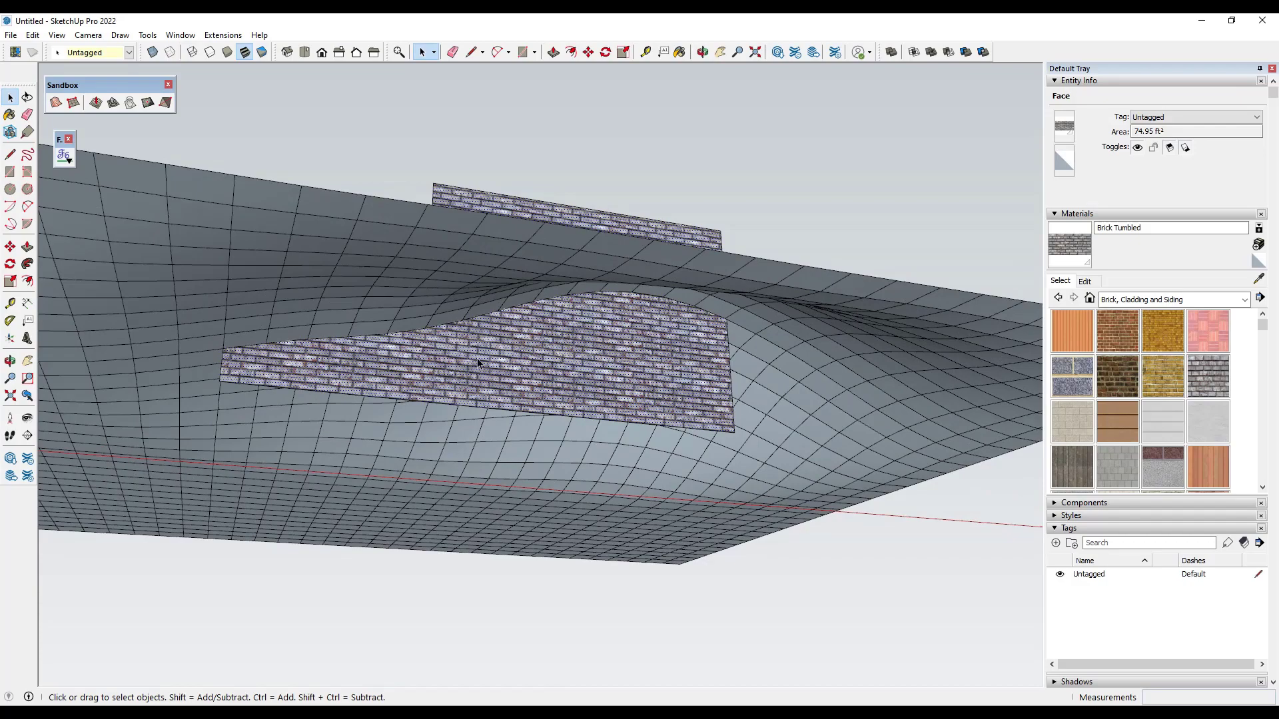
pyautogui.moveTo(481, 357); pyautogui.dragTo(561, 309, button='middle')
pyautogui.scroll(2, 561, 310)
pyautogui.scroll(-2, 688, 338)
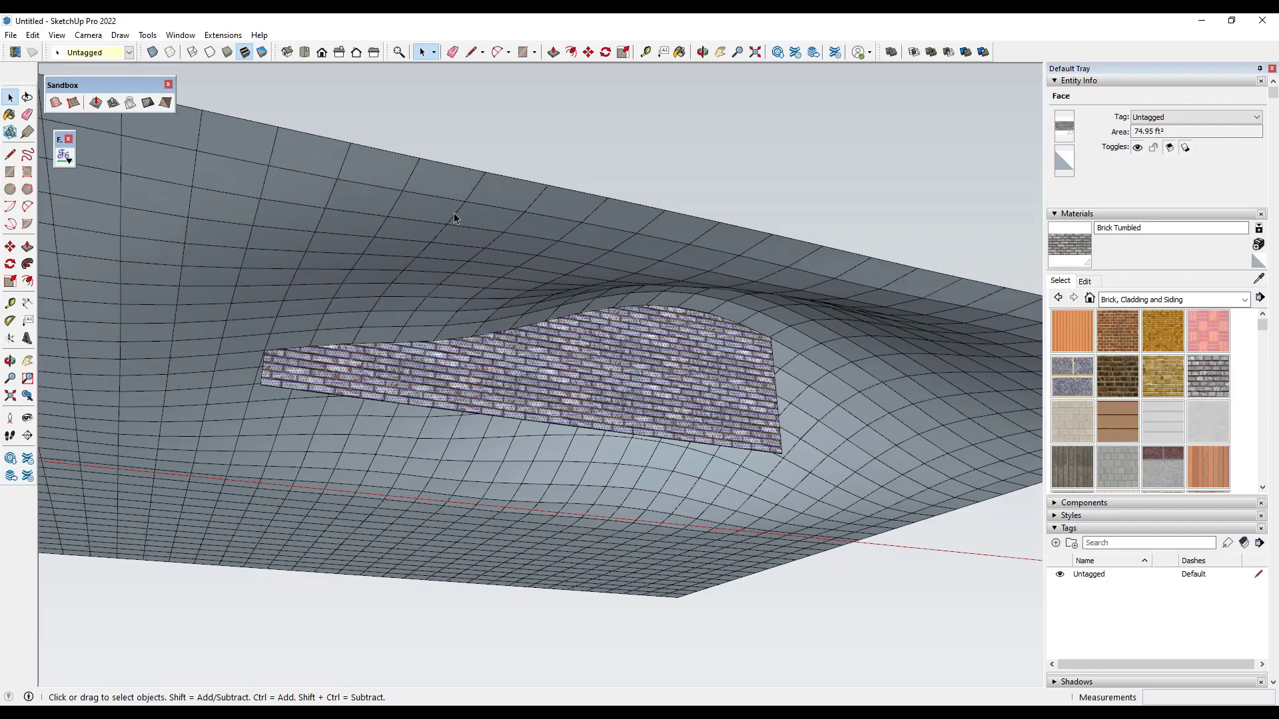
pyautogui.moveTo(454, 213); pyautogui.dragTo(538, 242, button='middle')
# Intersect the brick wall face with the model to create the ground line
pyautogui.rightClick(547, 247)
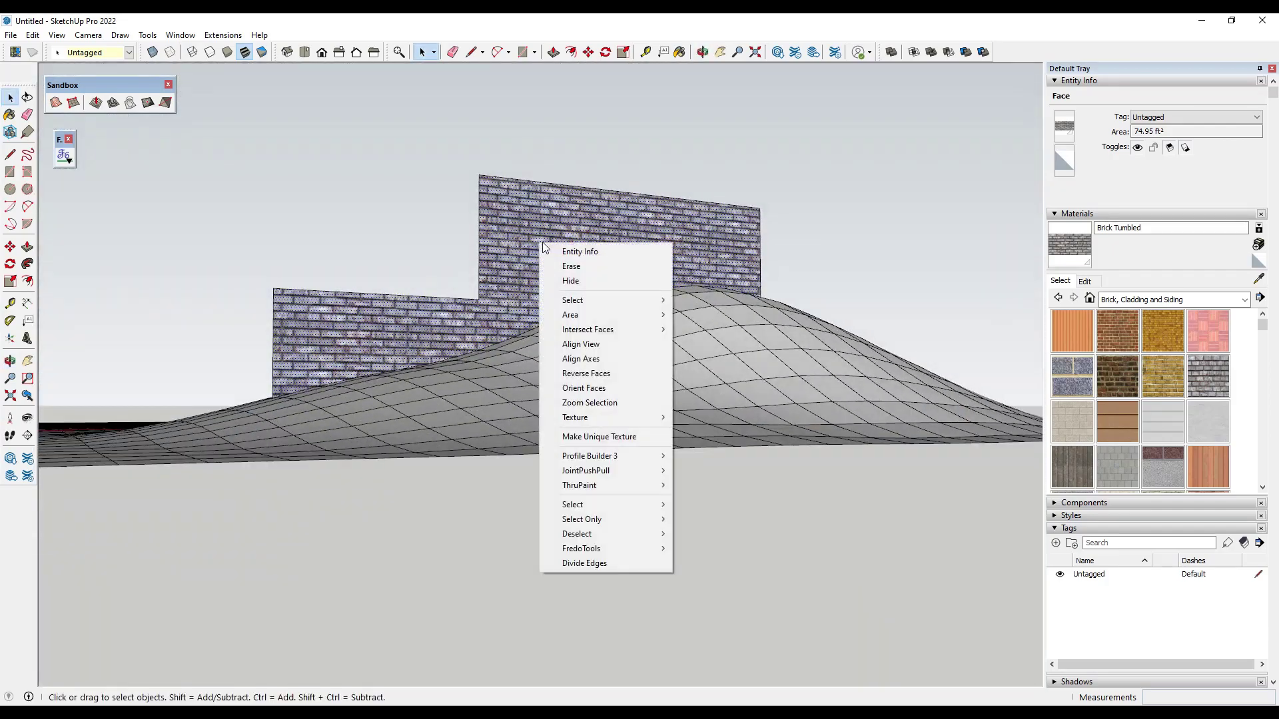
pyautogui.moveTo(607, 330)
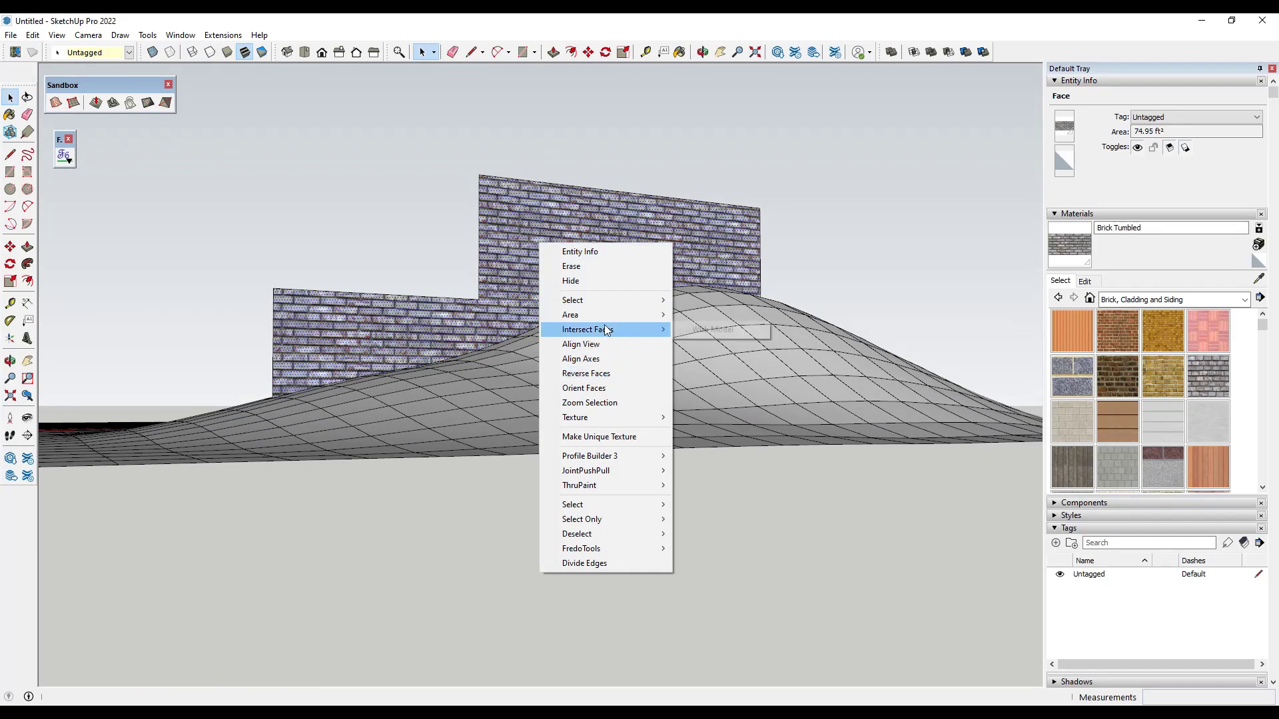
pyautogui.click(713, 329)
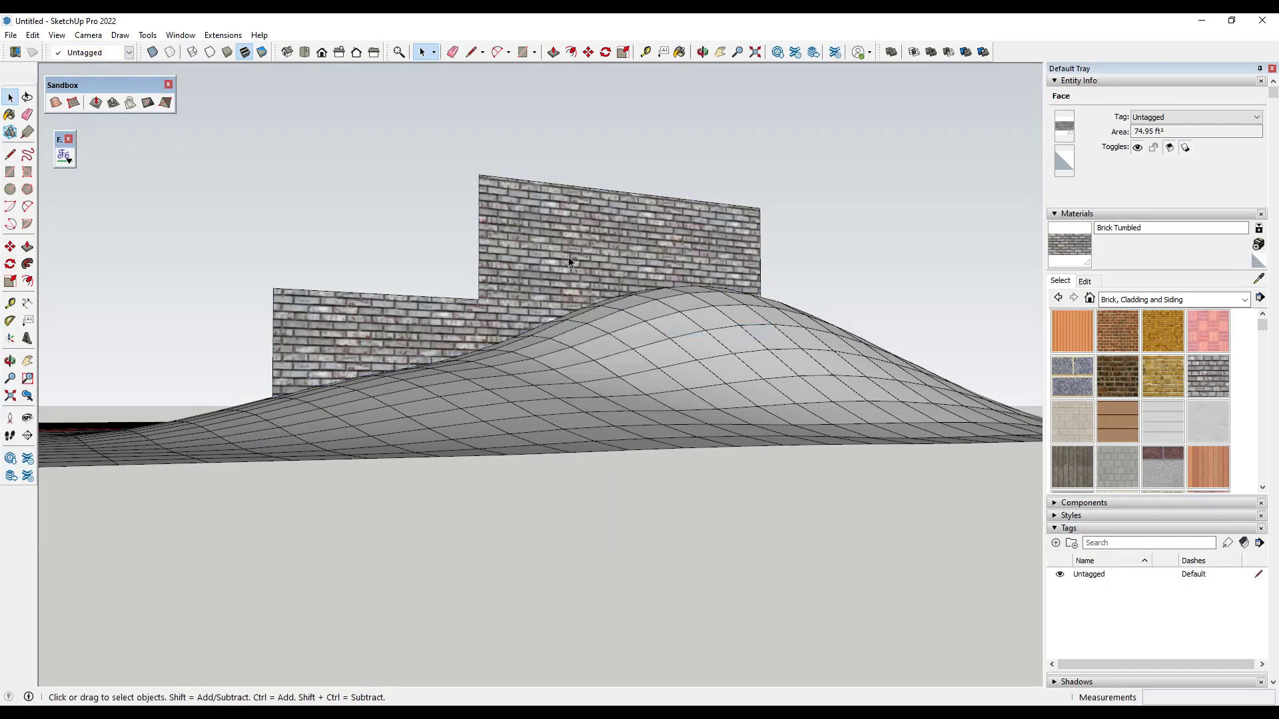
# Hide the terrain, select the 37.09 ft² above-grade wall face, then undo the hide
pyautogui.rightClick(541, 387)
pyautogui.click(575, 72)
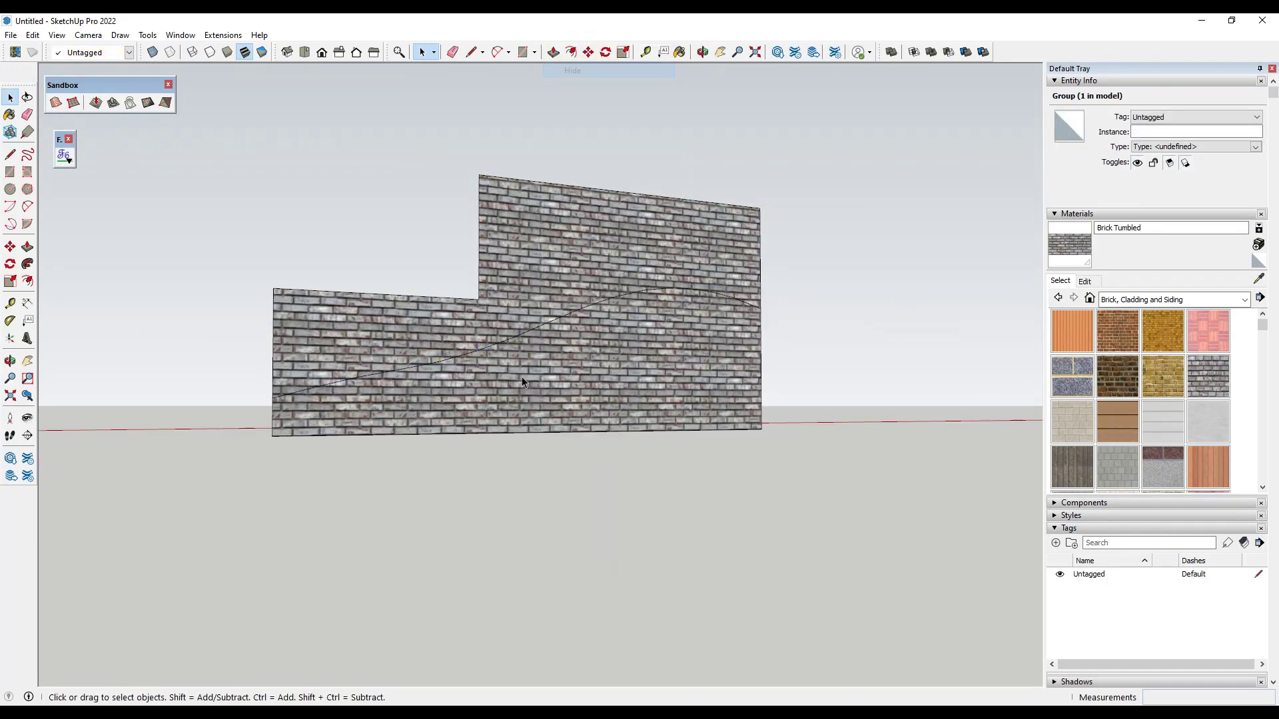
pyautogui.doubleClick(531, 262)
pyautogui.click(569, 251)
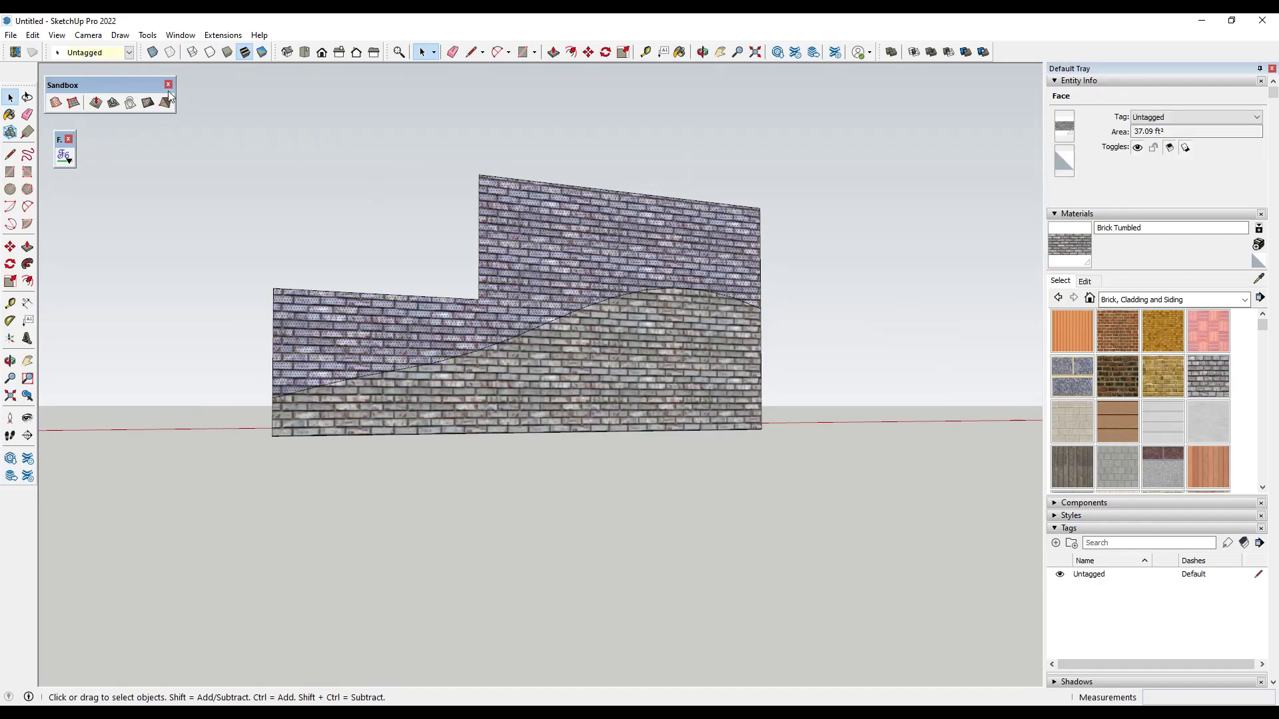
pyautogui.click(33, 35)
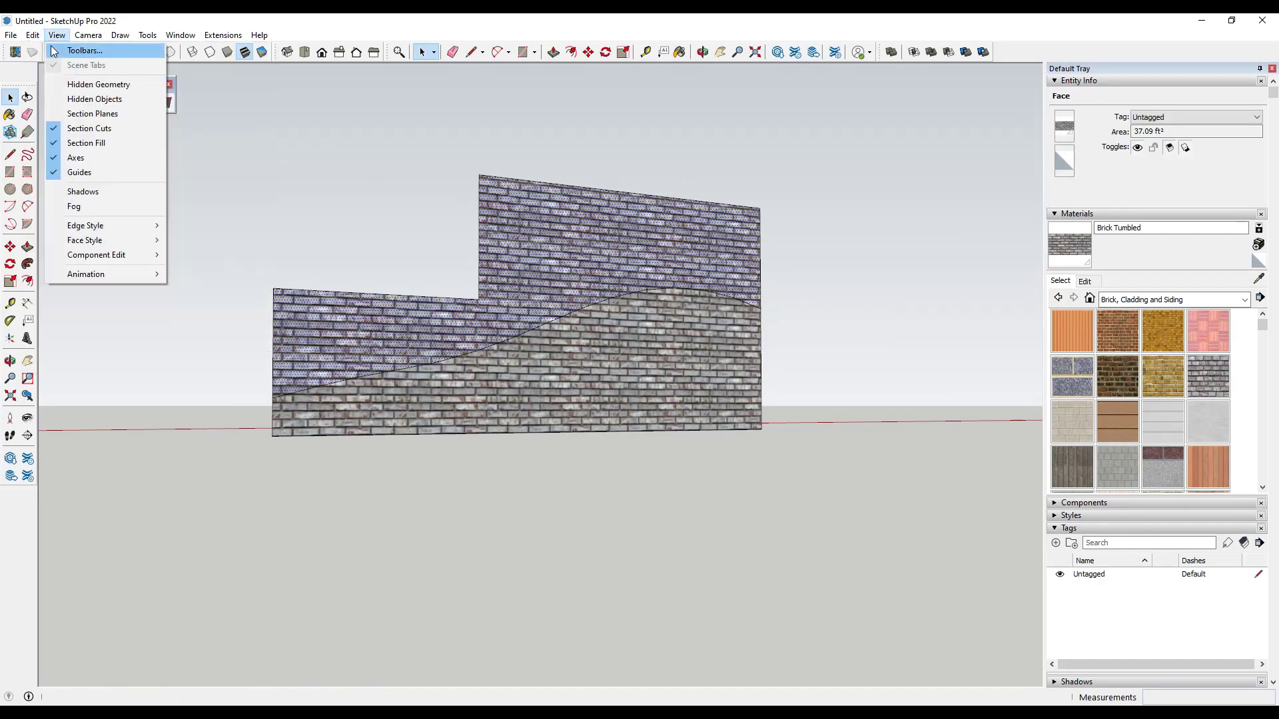
pyautogui.click(40, 52)
# Paint the buried brick face with Concrete Form 4x8 from Asphalt and Concrete materials
pyautogui.moveTo(595, 340); pyautogui.dragTo(578, 393, button='middle')
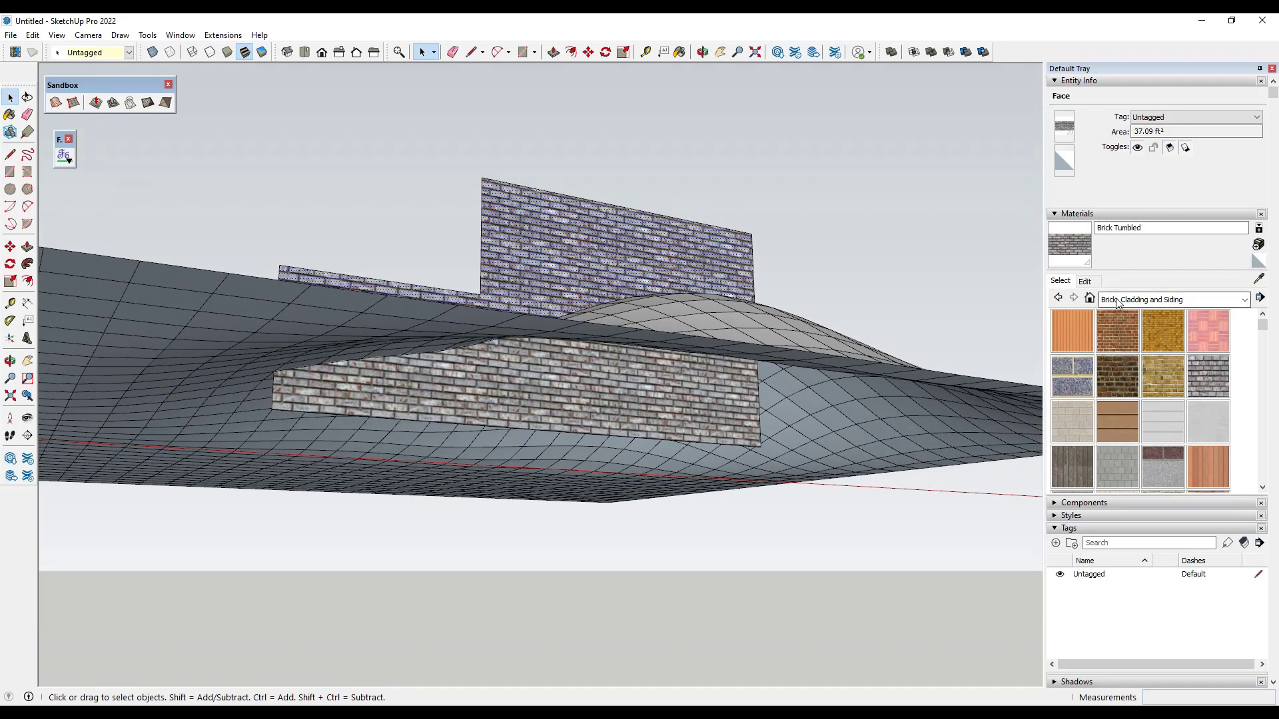
pyautogui.click(1173, 300)
pyautogui.click(1141, 314)
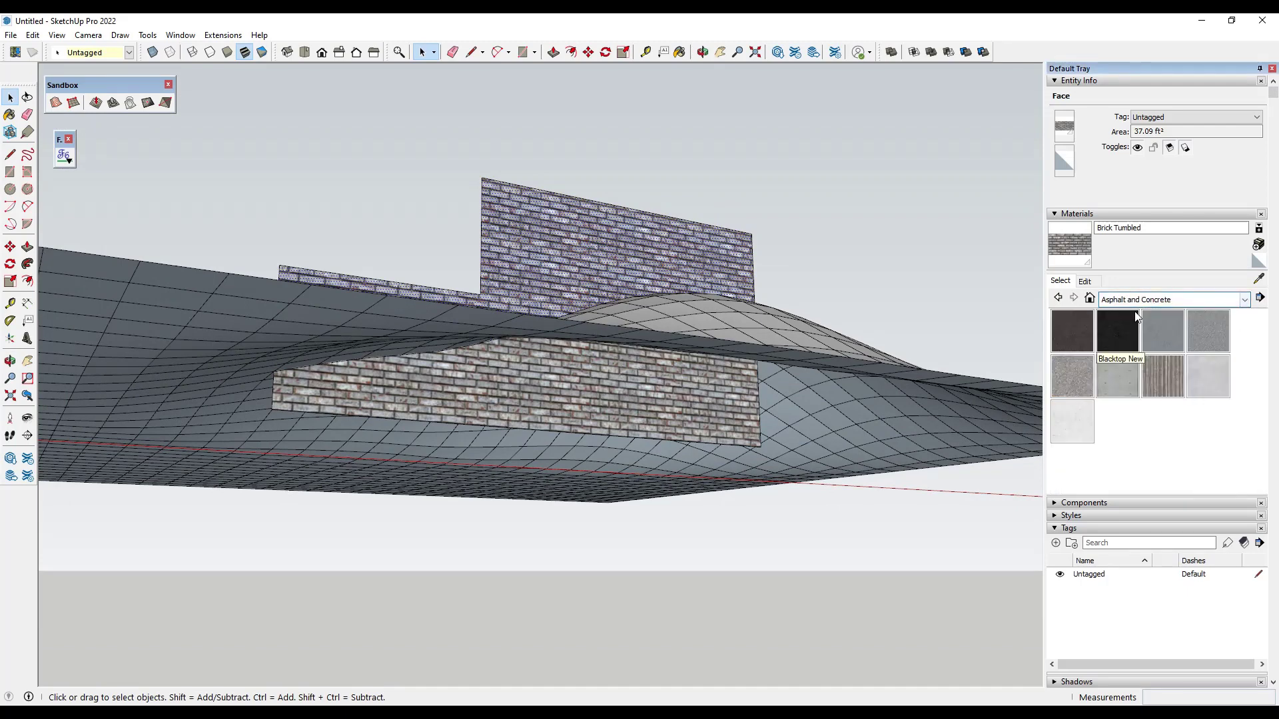
pyautogui.click(1116, 381)
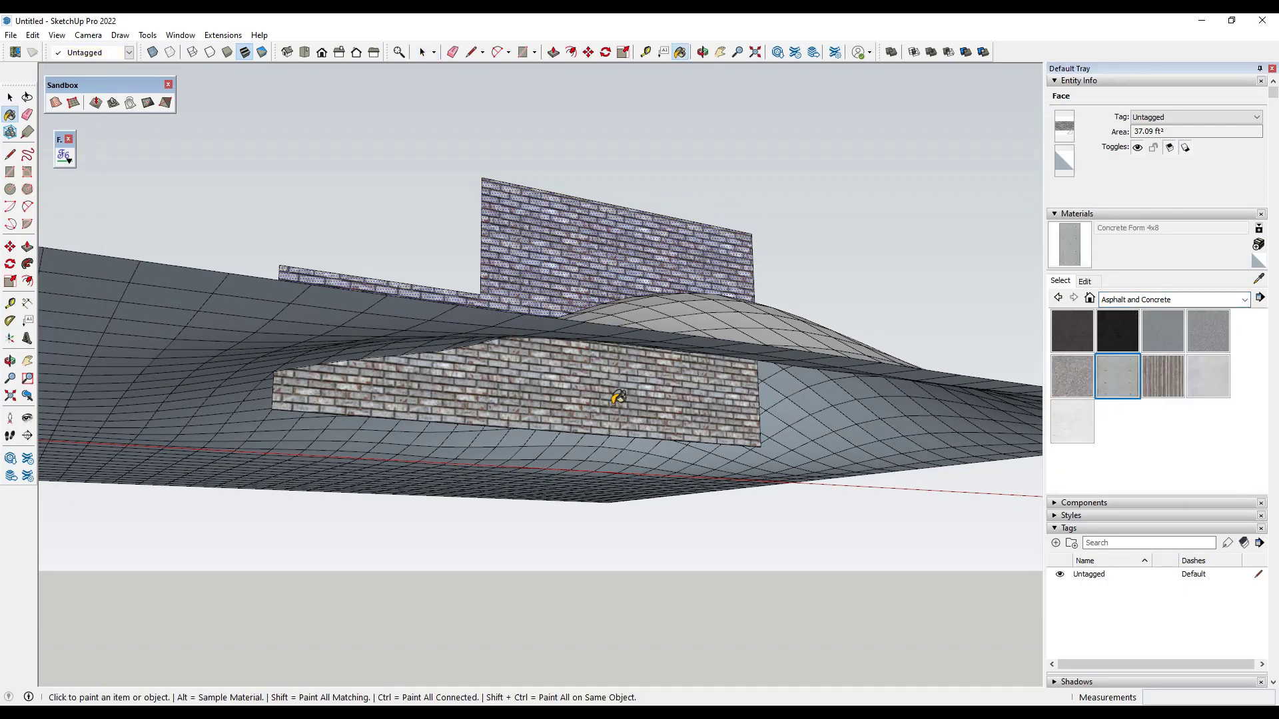
pyautogui.click(616, 398)
# Select the new concrete face and view it from under the terrain to verify
pyautogui.press('space')
pyautogui.moveTo(565, 371); pyautogui.dragTo(633, 392, button='middle')
pyautogui.moveTo(633, 392); pyautogui.dragTo(637, 413)
pyautogui.press('space')
pyautogui.click(638, 413)
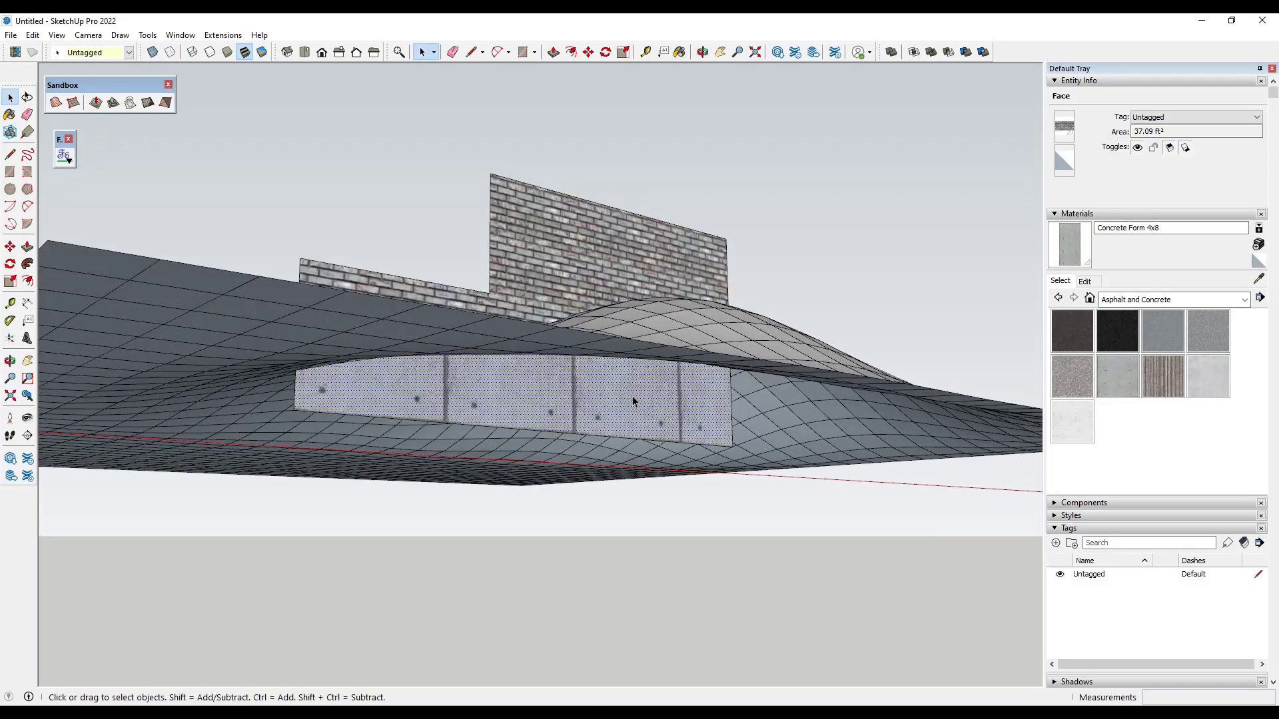
pyautogui.moveTo(594, 271); pyautogui.dragTo(341, 502, button='middle')
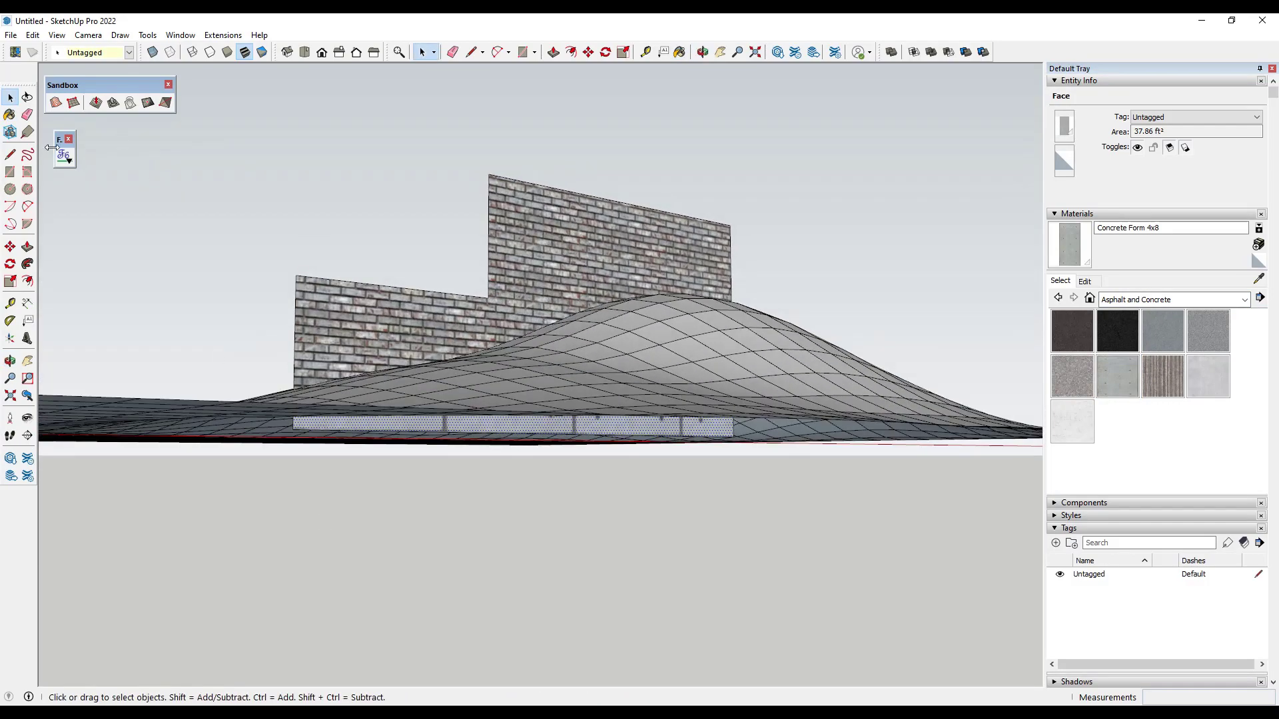
pyautogui.moveTo(504, 425); pyautogui.dragTo(559, 471, button='middle')
pyautogui.scroll(-3, 597, 445)
pyautogui.scroll(5, 589, 386)
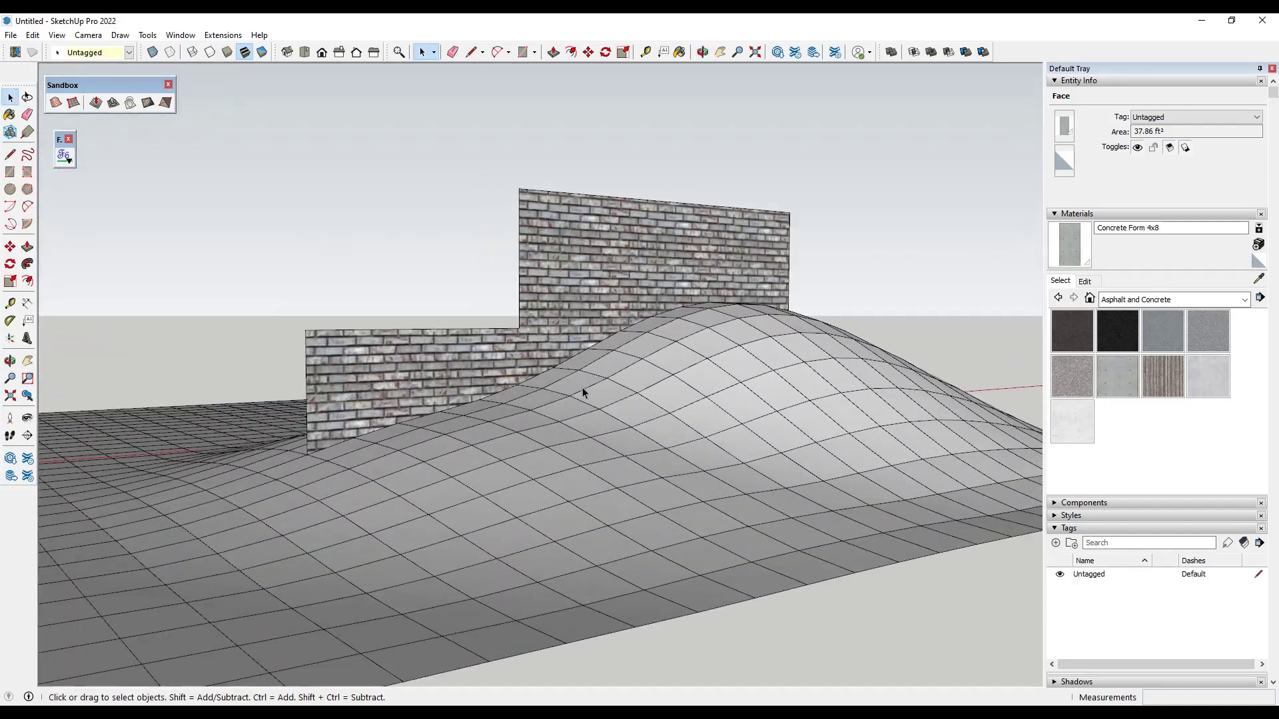
pyautogui.moveTo(589, 387); pyautogui.dragTo(586, 357, button='middle')
pyautogui.scroll(-3, 612, 334)
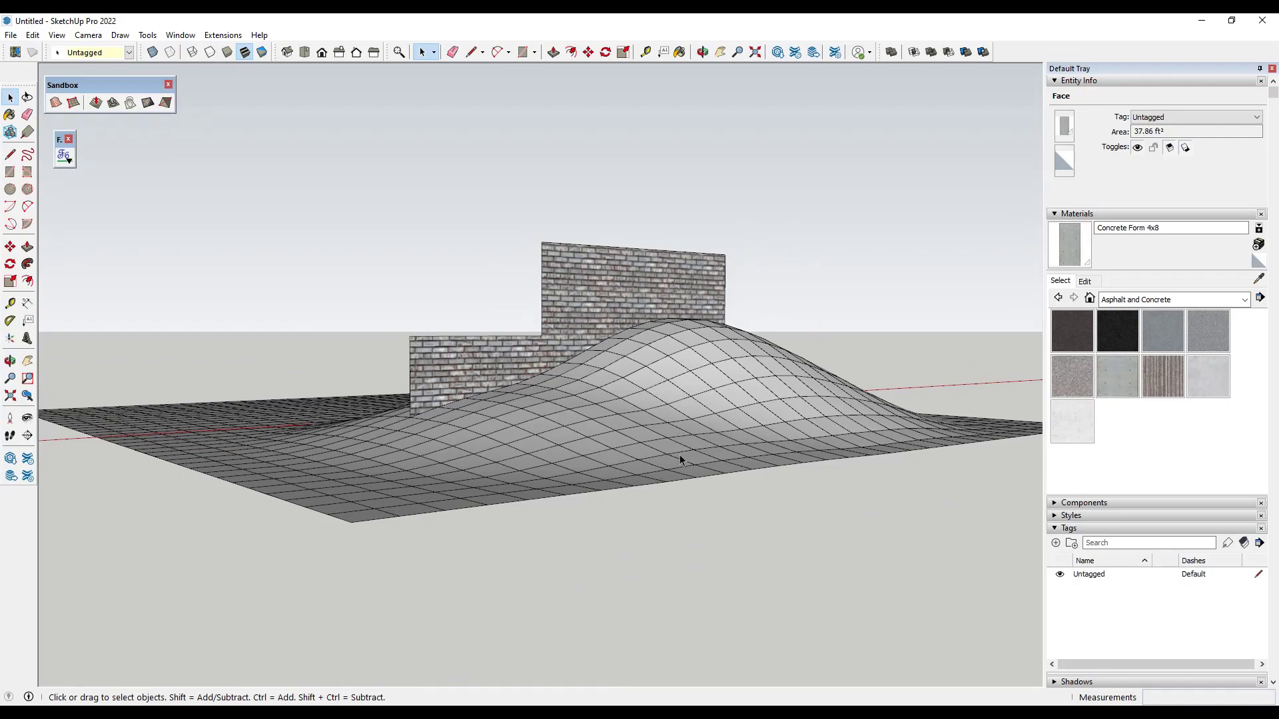
pyautogui.moveTo(674, 442)
pyautogui.mouseDown(button='middle')
pyautogui.moveTo(651, 209)
pyautogui.moveTo(643, 482)
pyautogui.moveTo(693, 435)
pyautogui.mouseUp(button='middle')
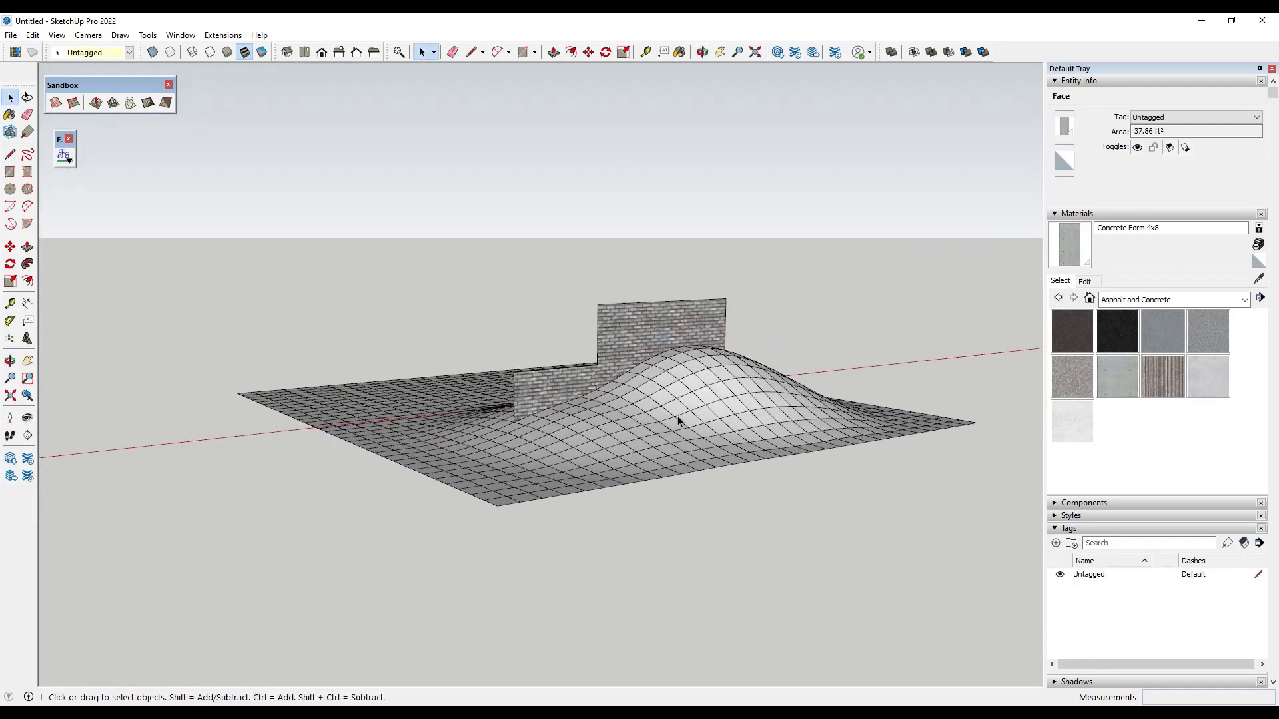